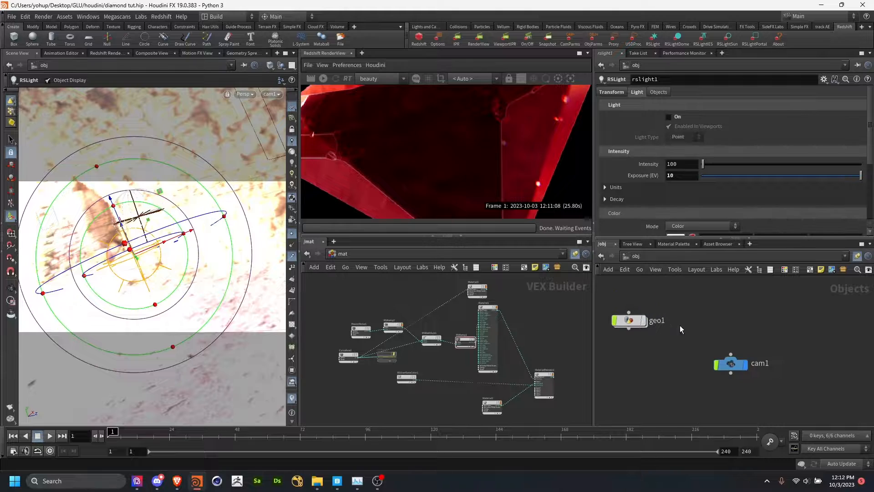
Create a second Geometry object next to geo1, go inside it, and leave the camera view
right_click(690, 321)
key("Escape")
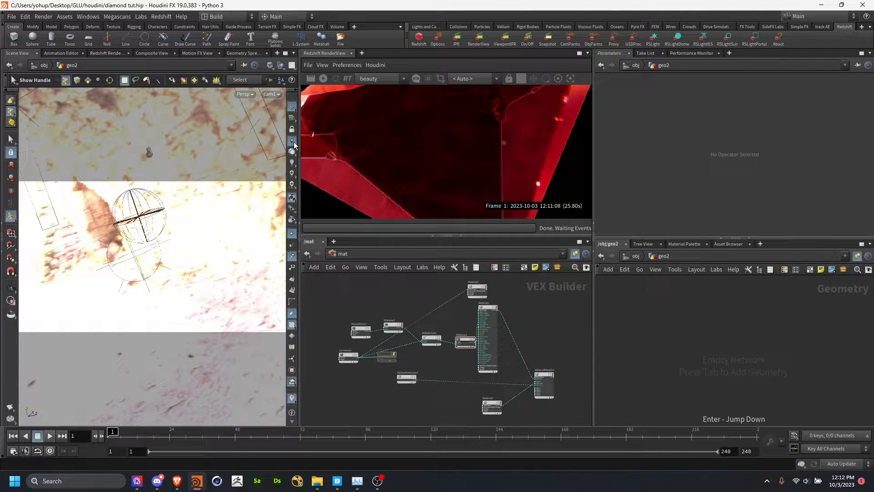
key("Escape")
left_click_drag(259, 183, 189, 311)
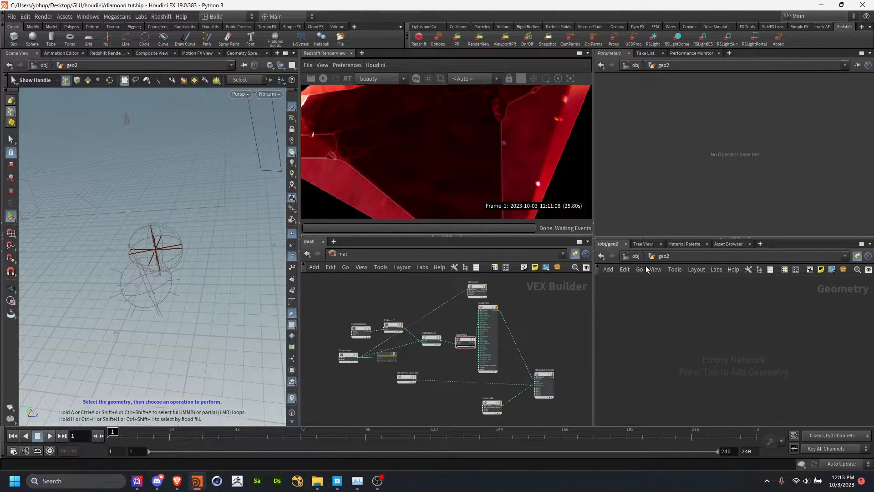
Return to the object level and hide all the light objects from the viewport
left_click(636, 255)
key("h")
left_click_drag(643, 411, 733, 364)
left_click_drag(668, 384, 668, 382, "shift")
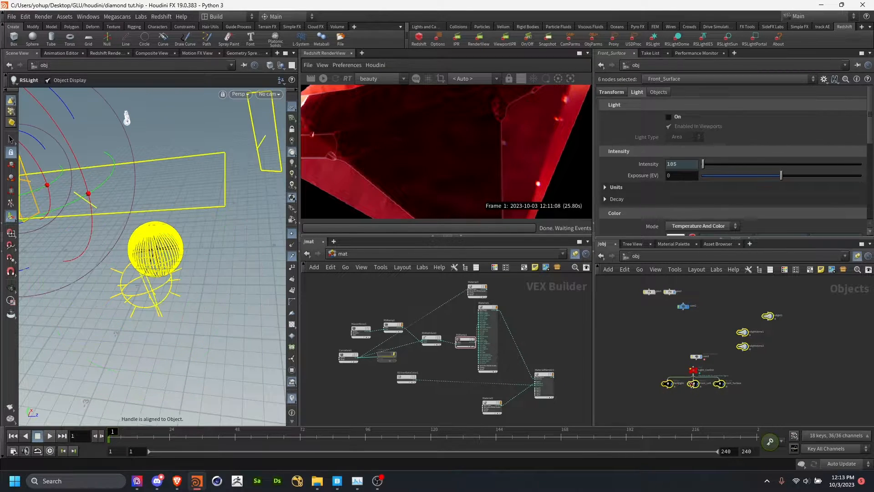
scroll(681, 386, "up", 5)
scroll(669, 389, "down", 3)
left_click(764, 361)
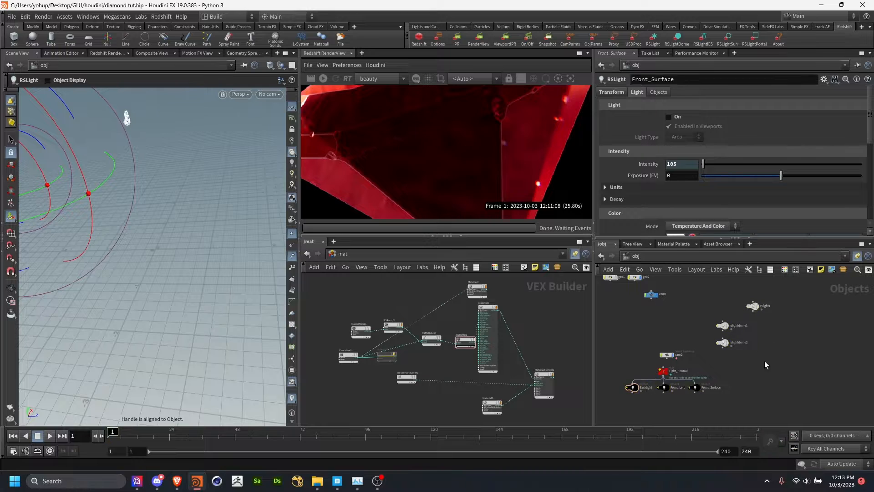
Go inside the empty geo2 object and add a Circle node
scroll(729, 342, "down", 3)
scroll(669, 320, "up", 2)
double_click(667, 318)
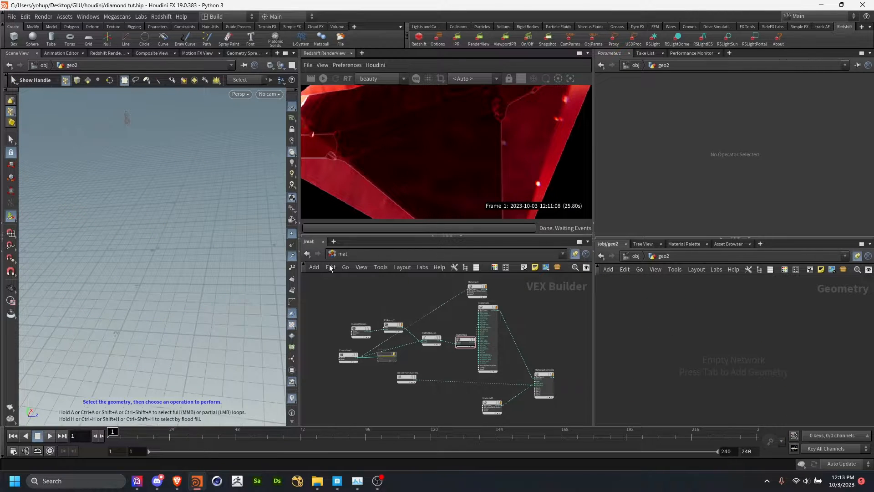
key("Tab")
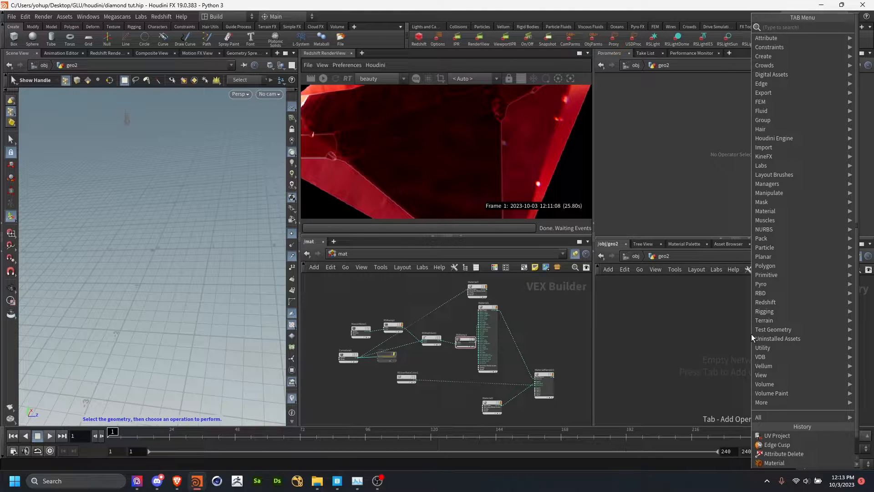
type("circle")
key("Return")
left_click(751, 334)
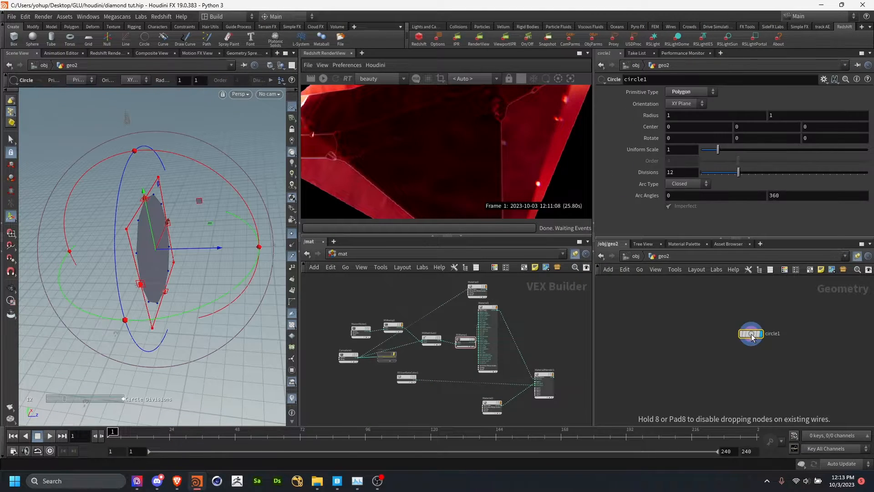
Place a Sweep node below the circle node
key("Tab")
key("Escape")
left_click(775, 364)
Add a Line node above the sweep and set its Points to 3
key("Tab")
type("li")
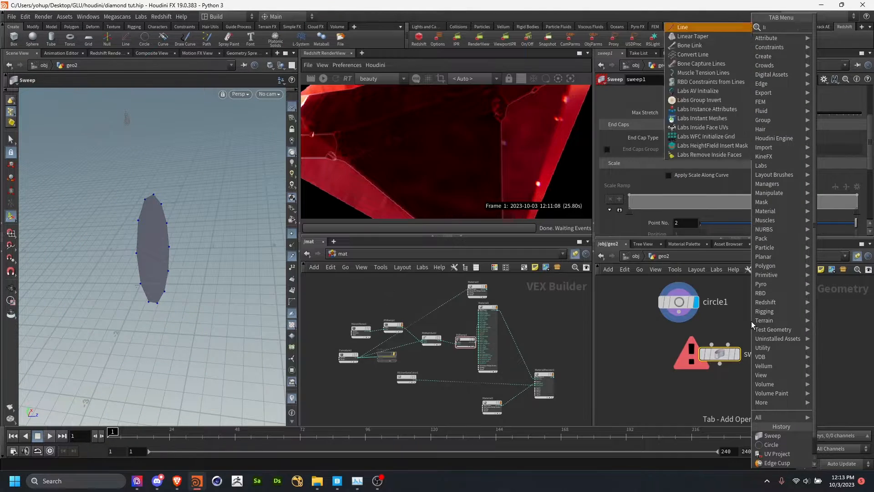
key("Return")
left_click(761, 279)
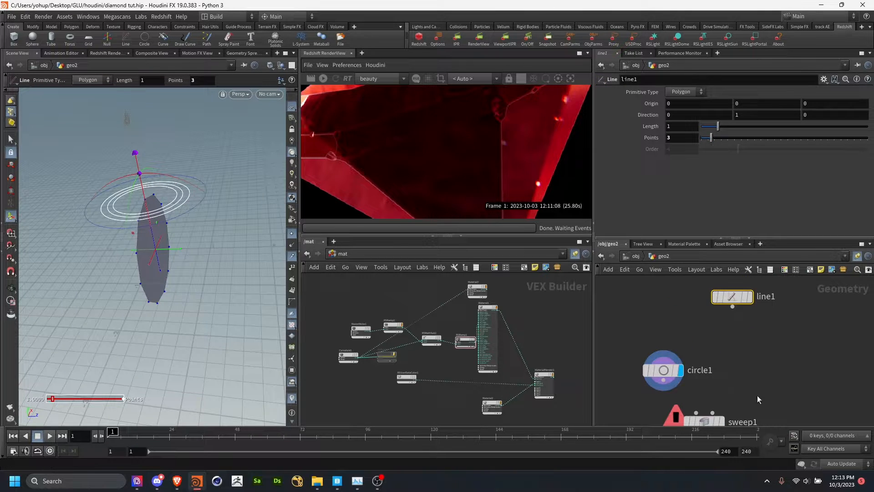
Stack three Transform nodes beneath line1
key("Tab")
type("tran")
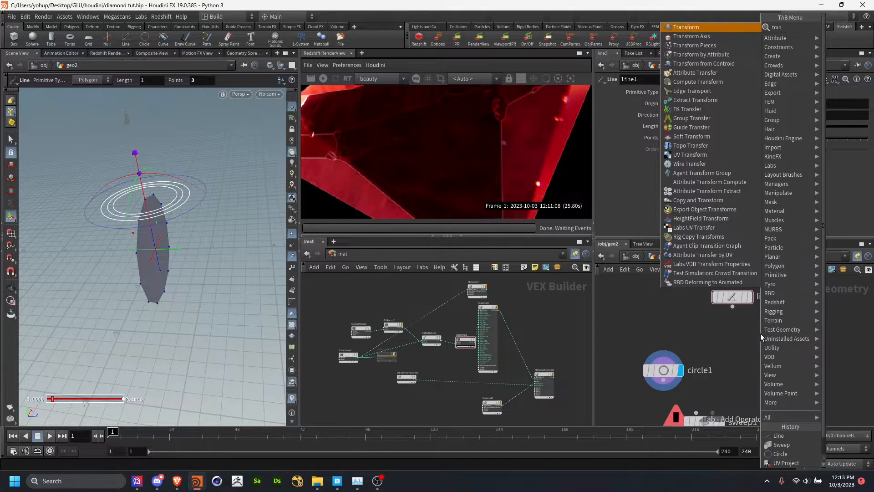
key("Return")
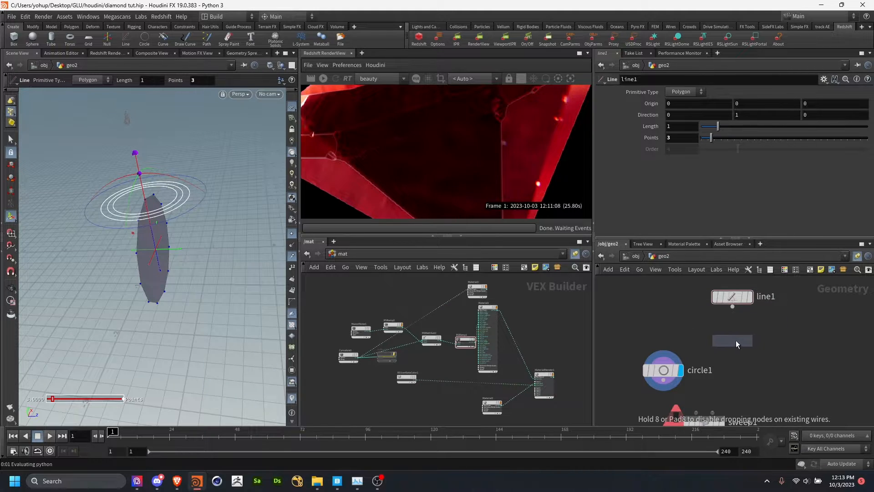
left_click(734, 329)
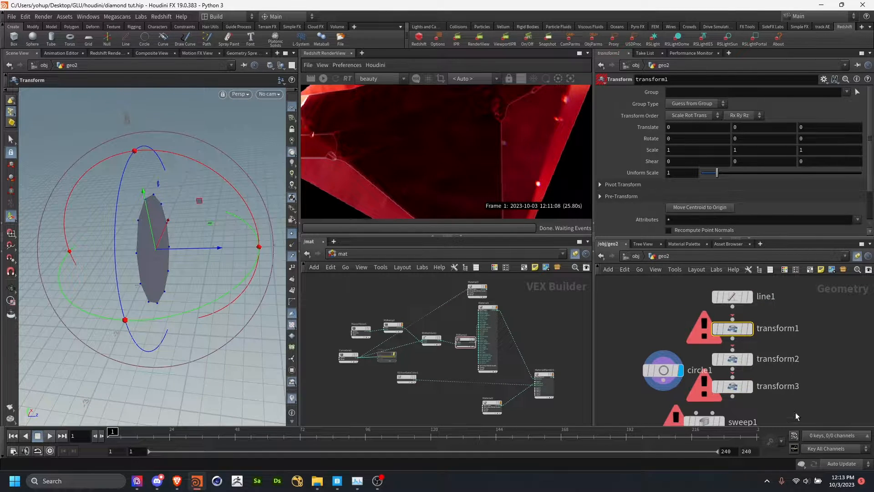
Set the Group Type of all three transforms to Points and their groups to 2, 1 and 0 in order
left_click_drag(796, 413, 727, 321)
left_click(678, 103)
left_click(684, 138)
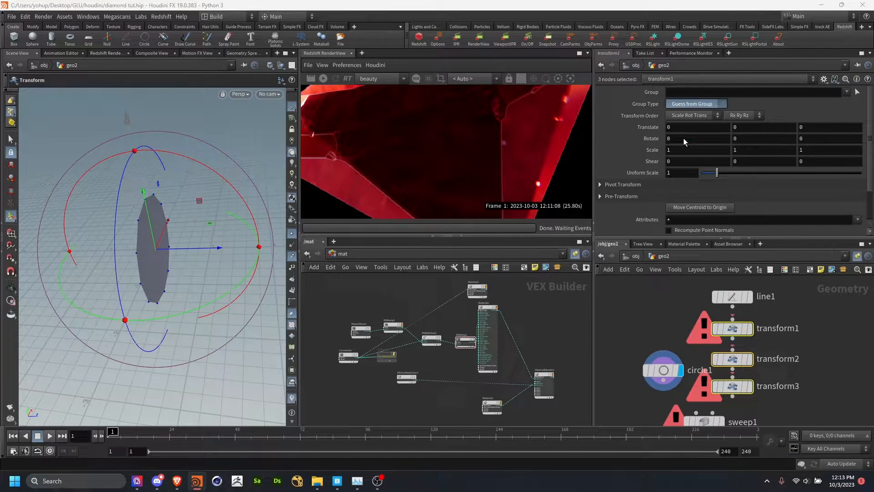
left_click(692, 319)
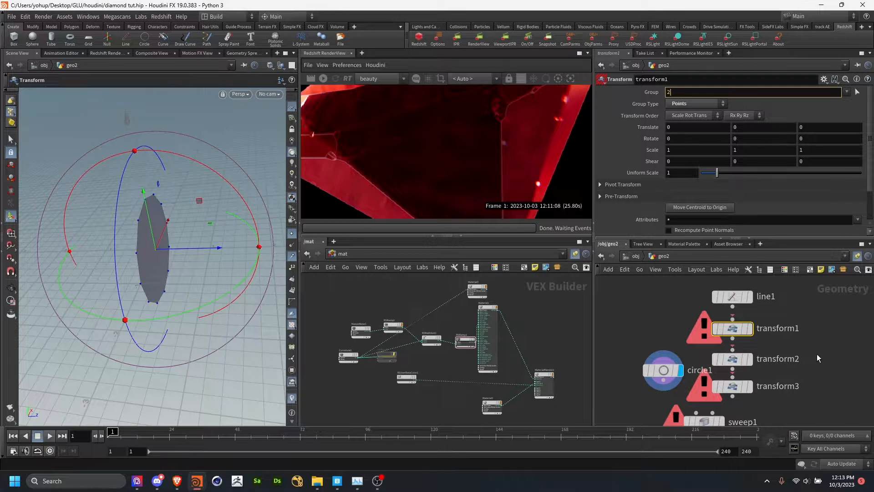
left_click_drag(819, 350, 730, 363)
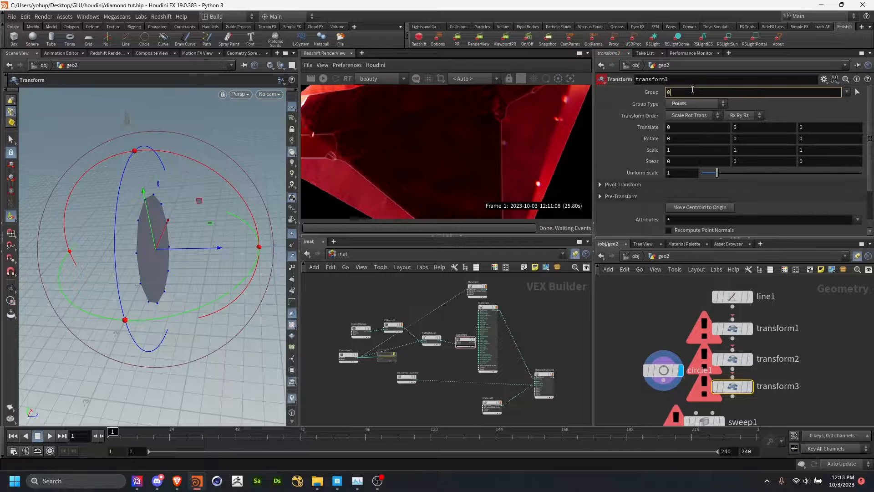
Connect line1 through the transform chain into sweep1's second input, circle1 into the first, and display the sweep
left_click(732, 396)
scroll(729, 391, "up", 5)
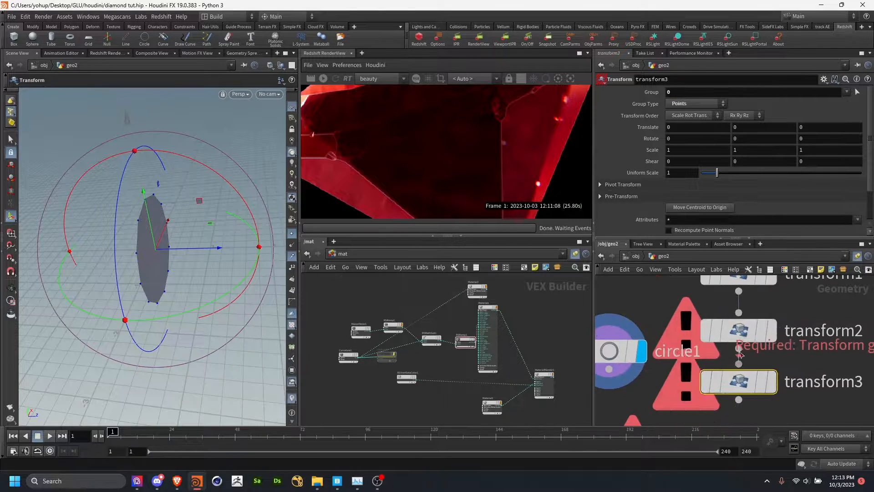
left_click(740, 376)
left_click(756, 393)
middle_click_drag(758, 334, 738, 358)
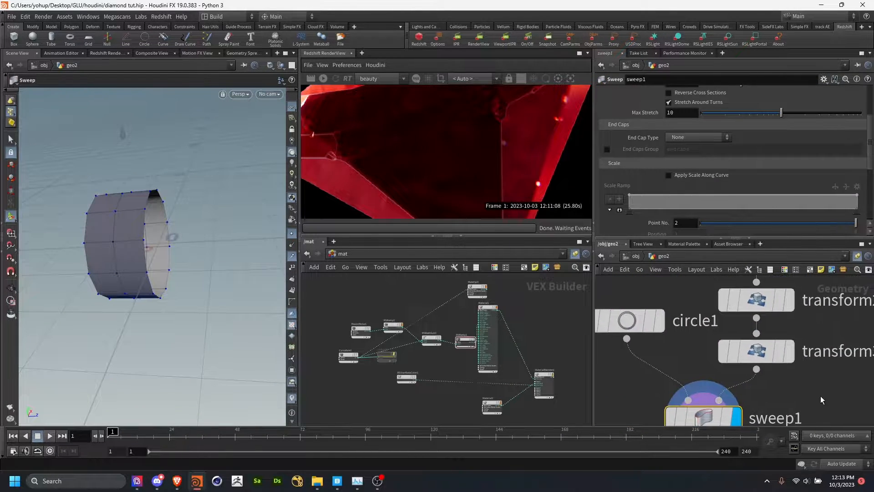
left_click_drag(199, 244, 190, 246)
key("ctrl+z")
left_click_drag(148, 204, 244, 249)
key("ctrl+z")
key("ctrl+z")
key("ctrl+z")
left_click_drag(174, 227, 221, 253)
key("ctrl+z")
left_click(768, 298)
key("ctrl+z")
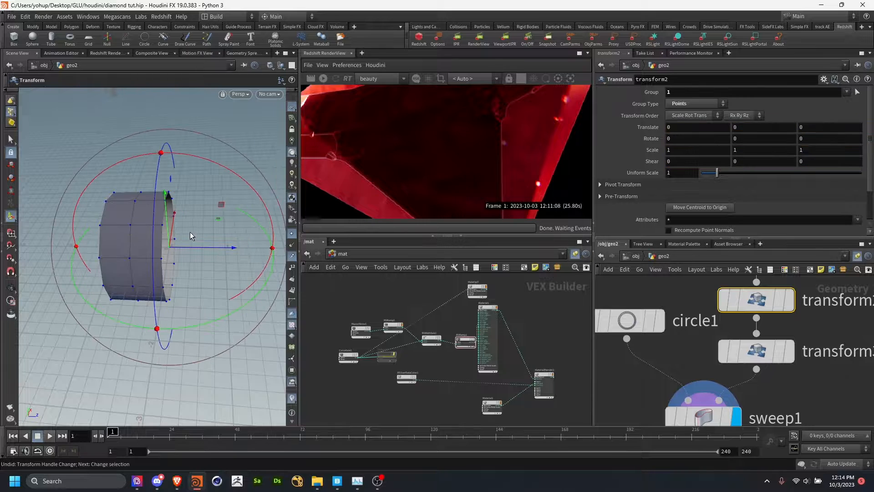
Set the Y translation of transform2, which moves line point 1, to -0.287
middle_click_drag(765, 133, 517, 245)
left_click_drag(139, 265, 166, 260, "alt")
middle_click_drag(144, 256, 177, 240, "alt")
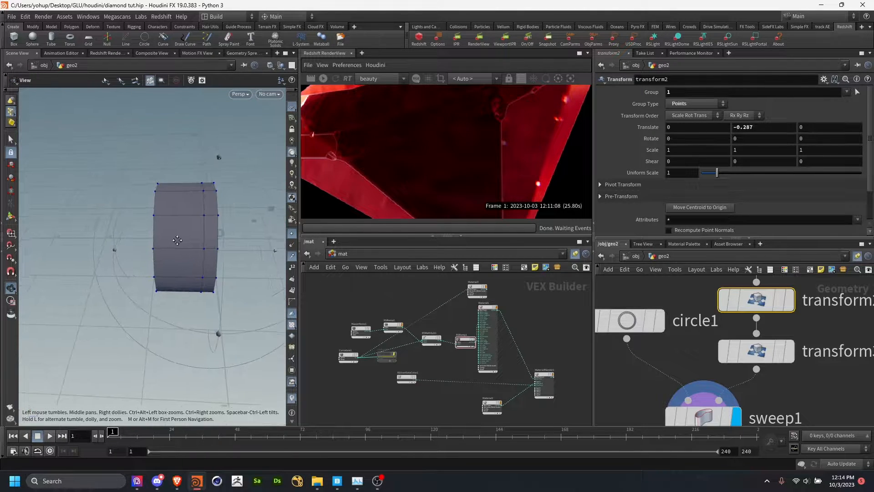
left_click_drag(177, 240, 186, 259, "alt")
Shift line point 0 in the negative X direction with transform3
left_click_drag(812, 372, 785, 358)
left_click_drag(245, 238, 266, 239)
key("ctrl+z")
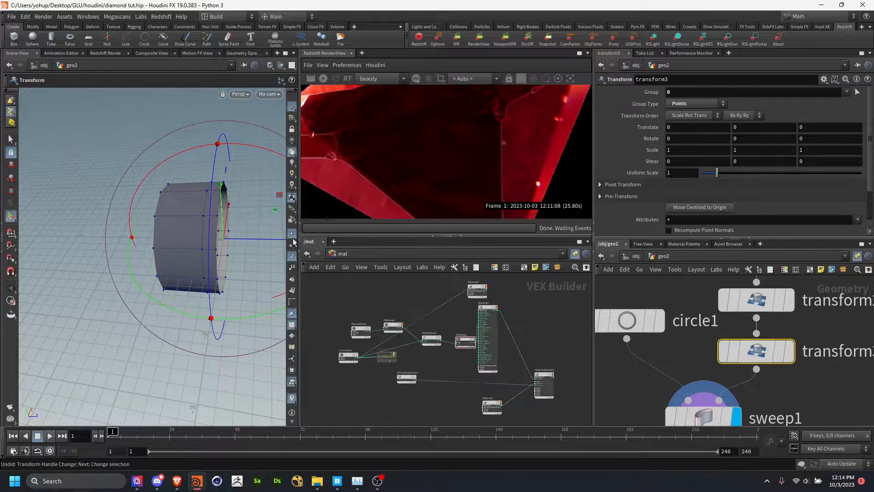
left_click_drag(228, 211, 230, 221)
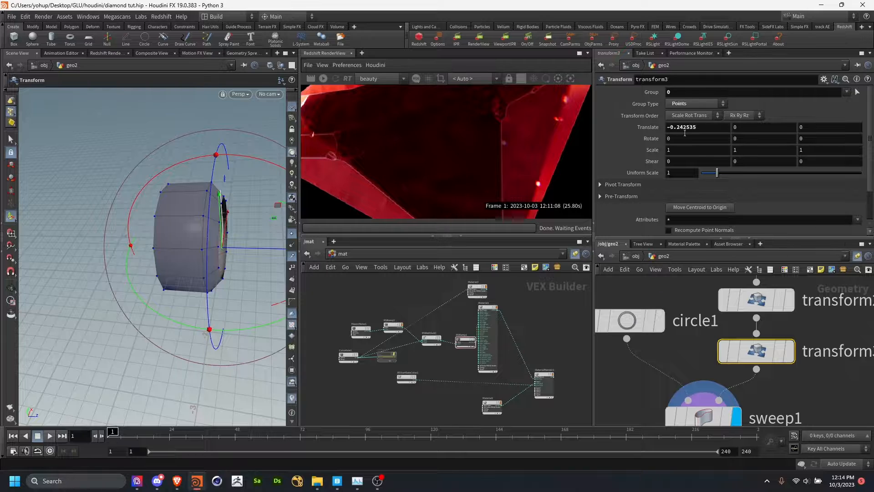
middle_click_drag(684, 133, 690, 134)
left_click_drag(200, 273, 191, 255, "alt")
Set the X translation of transform1 to -0.92 to pull line point 2 towards the centre
scroll(692, 309, "down", 3)
middle_click_drag(688, 280, 689, 357)
left_click(731, 359)
middle_click_drag(688, 130, 669, 149)
left_click_drag(205, 255, 137, 241, "alt")
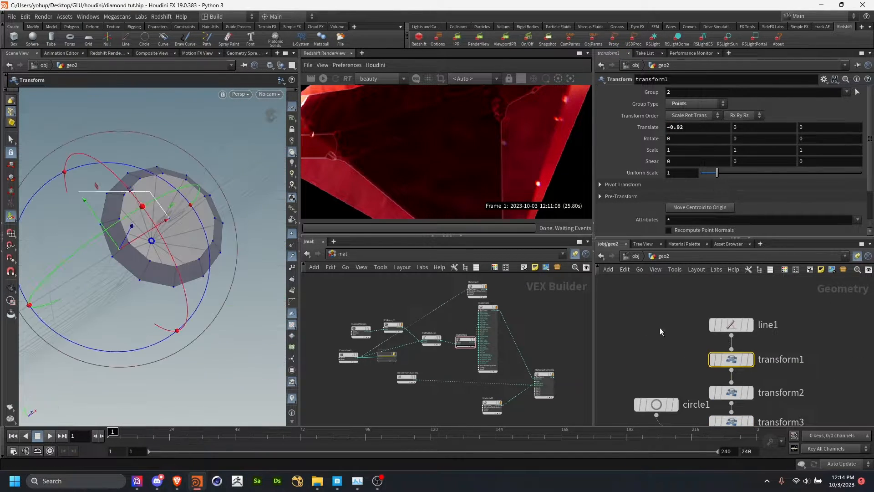
Reduce circle1 to 7 divisions
scroll(660, 328, "down", 2)
left_click(721, 372)
mouse_move(734, 174)
left_mouse_down()
mouse_move(708, 176)
mouse_move(816, 177)
mouse_move(722, 177)
left_mouse_up()
left_click_drag(62, 265, 269, 230, "alt")
left_click_drag(107, 220, 180, 232, "alt")
Add a Fuse node below sweep1 and connect it to the sweep's output
scroll(119, 227, "up", 5)
scroll(119, 227, "up", 3)
middle_click_drag(759, 414, 750, 314)
key("Tab")
type("trans")
key("Return")
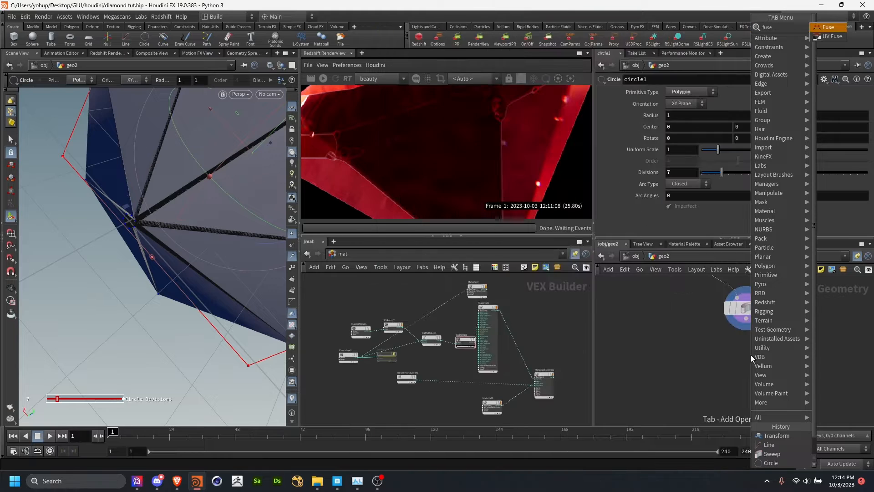
left_click(747, 318)
left_click(745, 351)
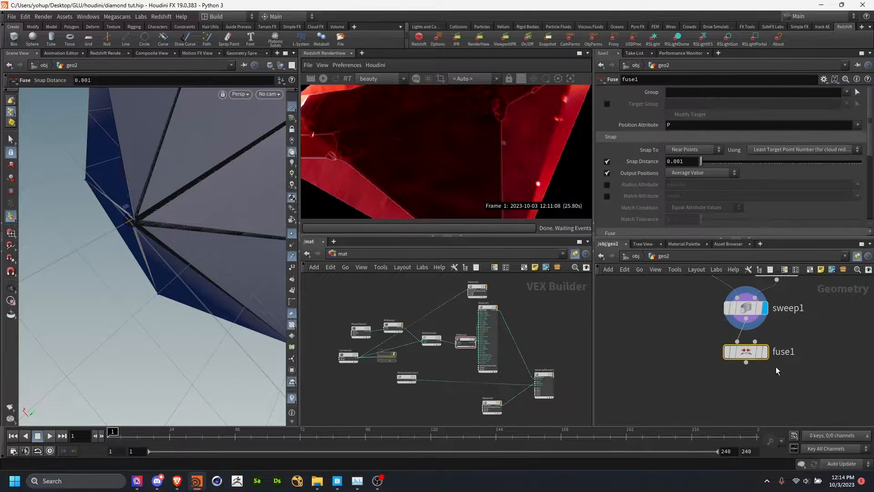
Display the fuse and raise its Snap Distance to about 0.23 to merge the points at the diamond's tip
left_click_drag(731, 163, 800, 163)
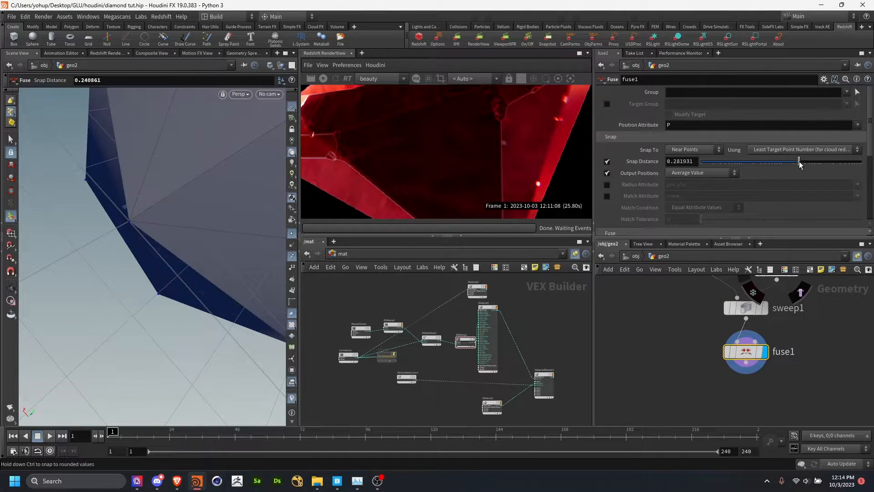
left_click_drag(132, 214, 135, 246, "alt")
scroll(102, 258, "up", 4)
scroll(135, 246, "down", 4)
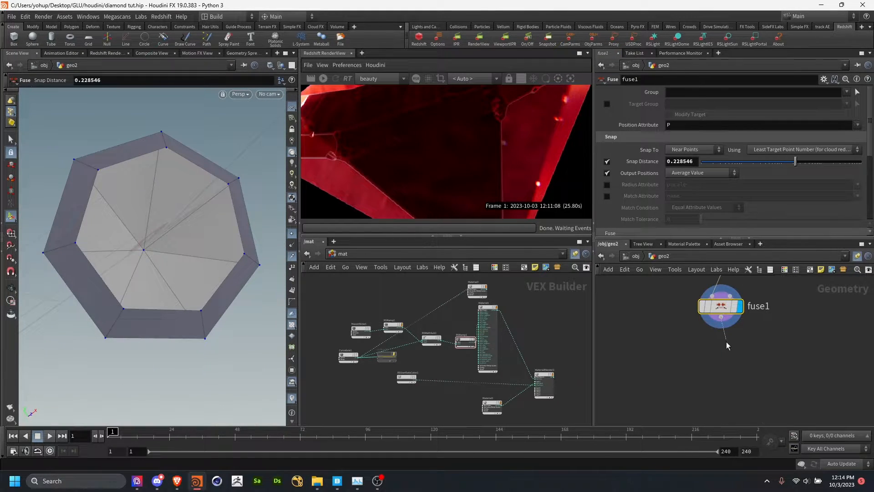
Add a PolyFill node after fuse1, display it, and align it beneath the fuse
left_click(720, 317)
key("Tab")
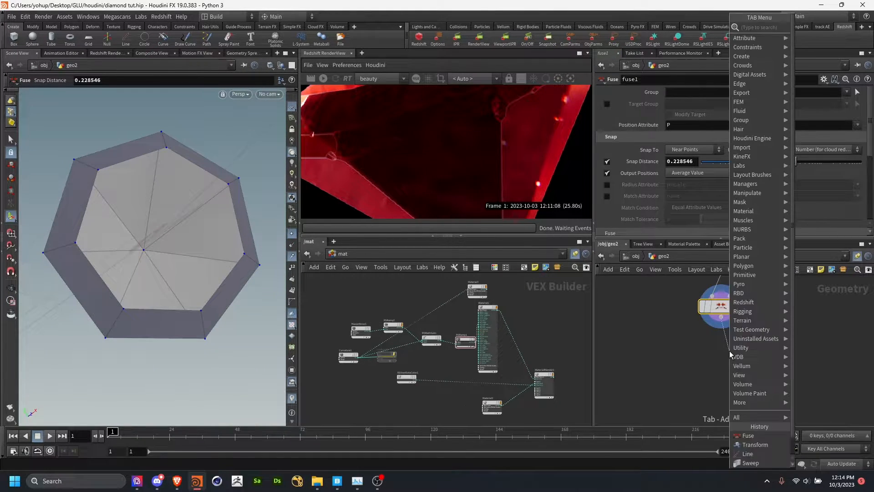
type("polyfill")
key("Return")
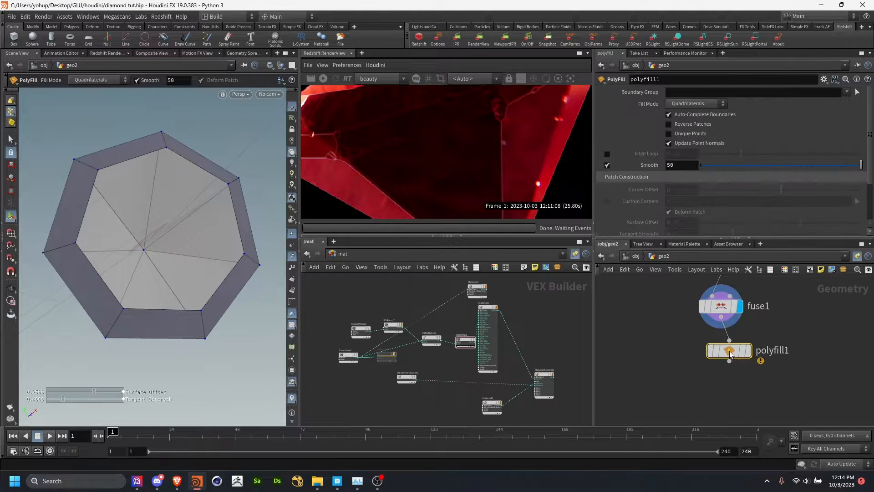
left_click(751, 351)
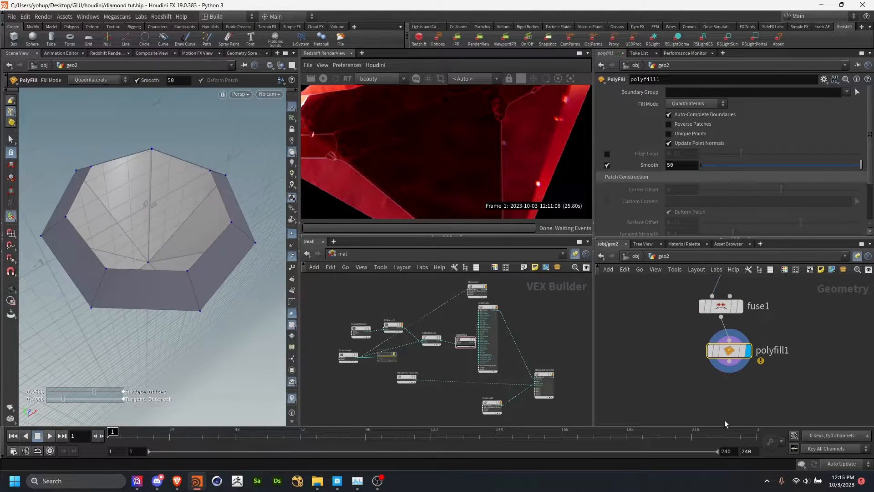
mouse_move(736, 353)
left_mouse_down()
mouse_move(720, 354)
mouse_move(728, 354)
left_mouse_up()
middle_click_drag(774, 340, 766, 361)
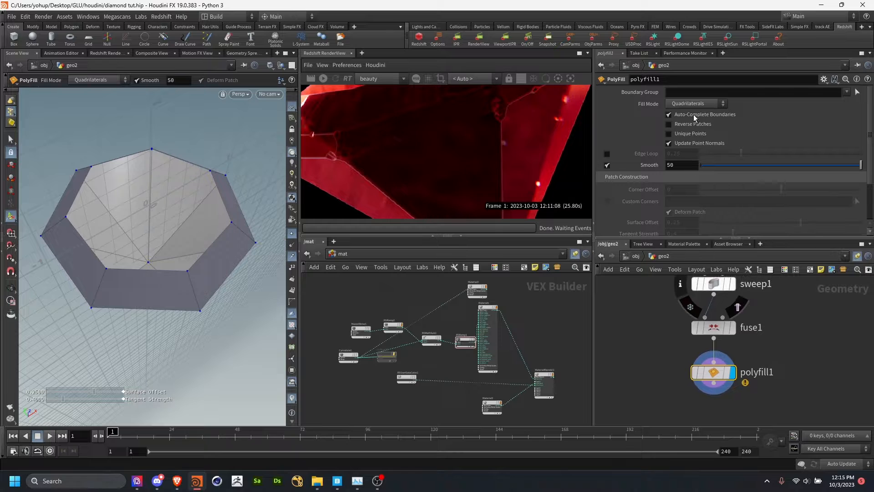
Set the PolyFill's Fill Mode to Single Polygon to close the diamond's flat face
left_click(693, 104)
left_click(688, 113)
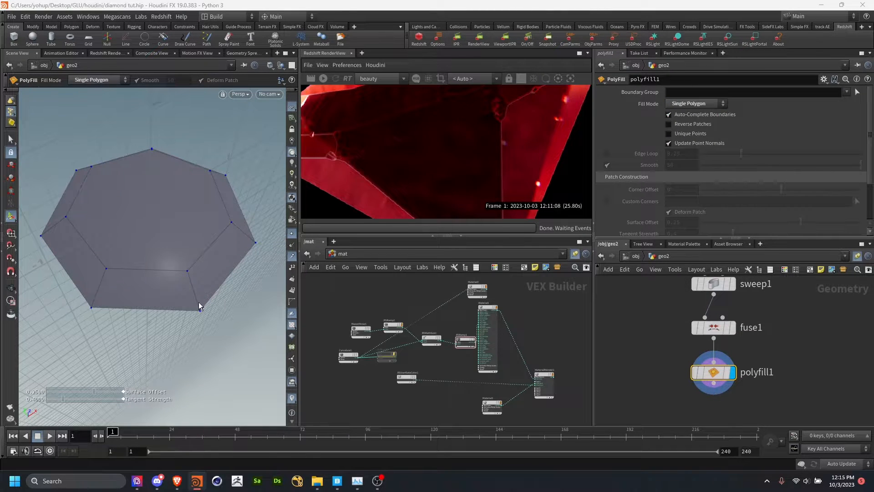
left_click_drag(199, 302, 199, 199, "alt")
scroll(143, 273, "down", 3)
scroll(777, 361, "down", 2)
Add a Transform node after polyfill1, display it, and rotate the diamond 90 degrees about X
key("Tab")
type("t")
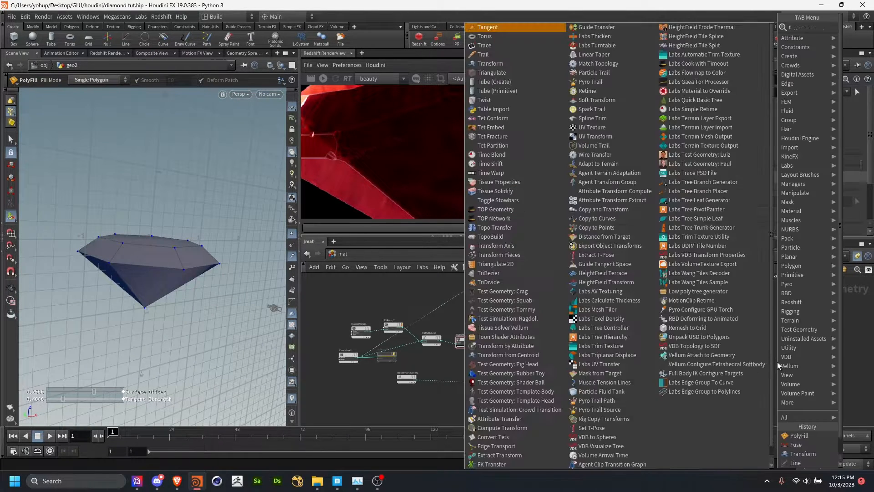
type("rans")
key("Return")
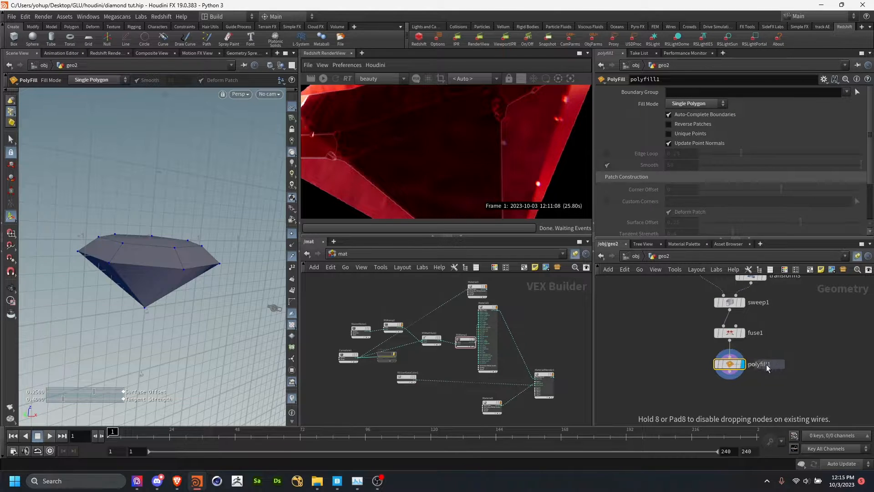
left_click(729, 394)
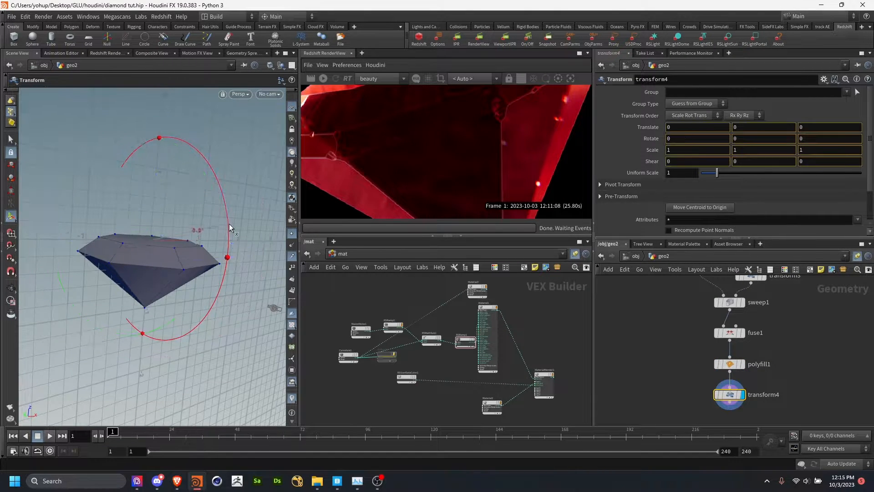
left_click_drag(228, 223, 174, 353)
left_click_drag(142, 289, 177, 275, "alt")
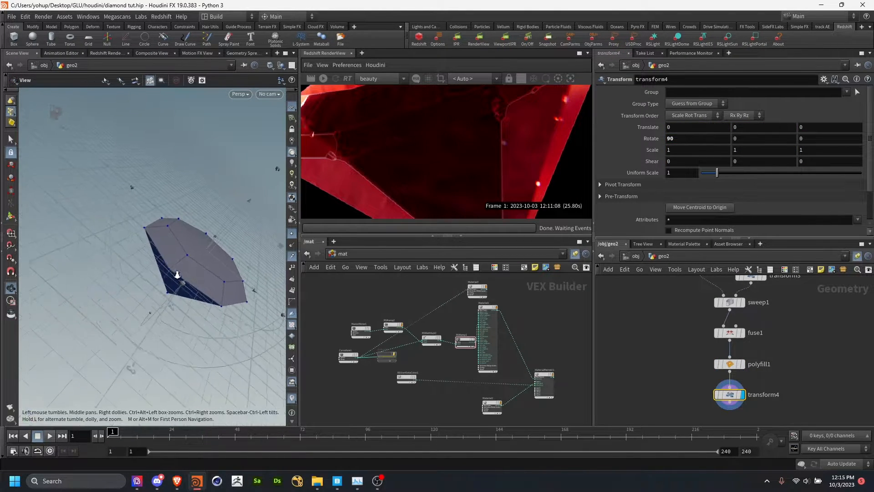
Add a PolyBevel node after transform4, display it, and place it beneath the Transform
right_click_drag(177, 275, 193, 309, "alt")
left_click_drag(193, 309, 241, 312, "alt")
middle_click_drag(782, 421, 745, 326)
key("Tab")
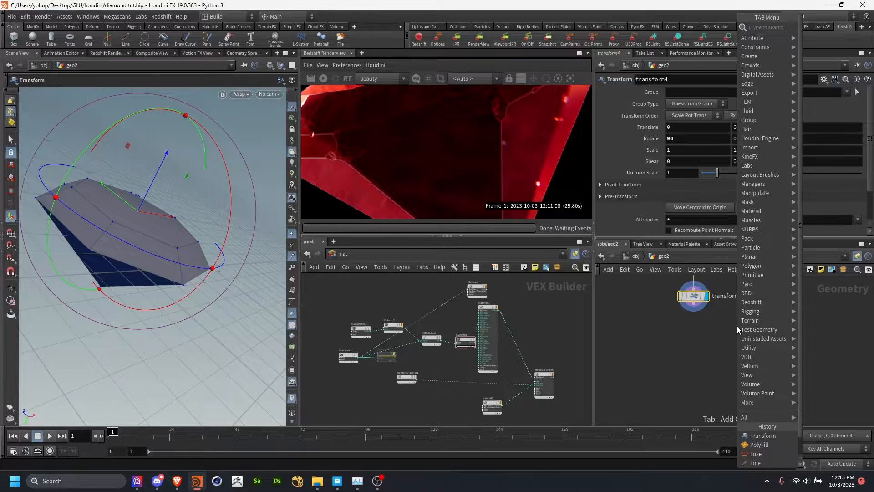
type("bev")
key("Return")
left_click(689, 326)
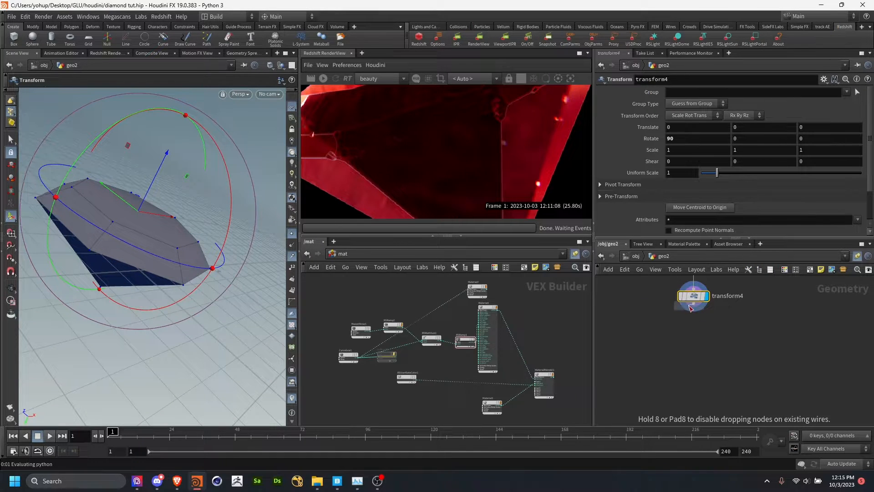
left_click(703, 327)
left_click_drag(691, 327, 701, 336)
Bevel only the sharper diamond edges: enable Ignore Flat Edges with a Maximum Normal Angle of about 57 and a Distance of about 0.07
left_click(652, 117)
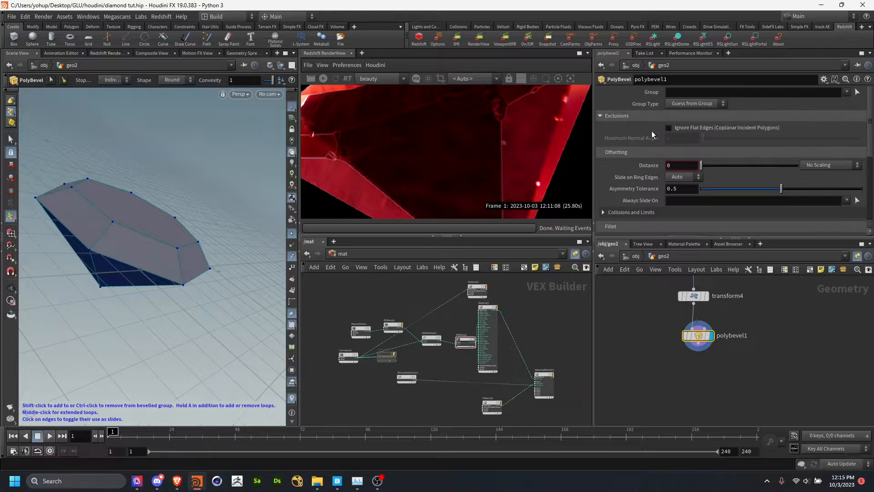
left_click_drag(701, 165, 710, 165)
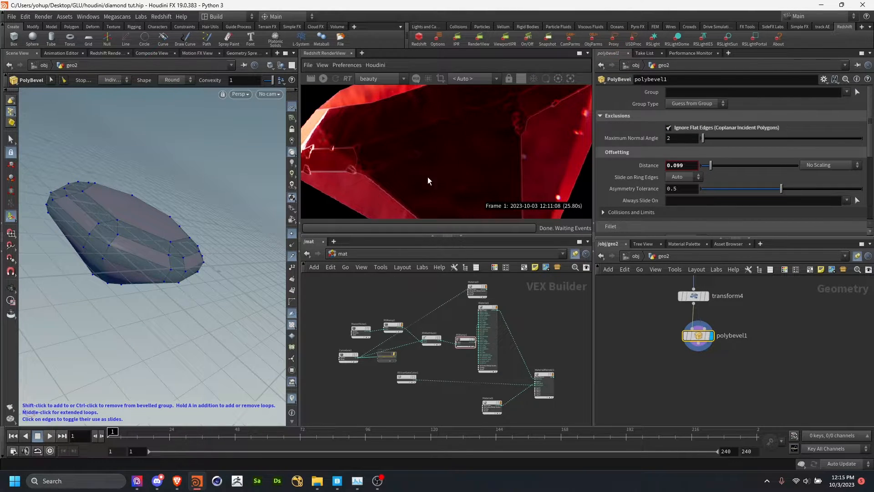
scroll(200, 242, "up", 3)
left_click_drag(712, 164, 706, 165)
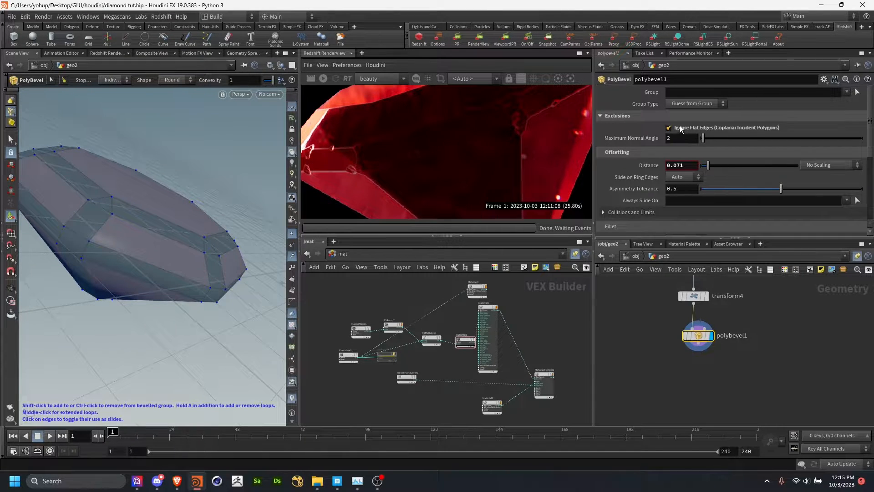
left_click_drag(717, 138, 752, 141)
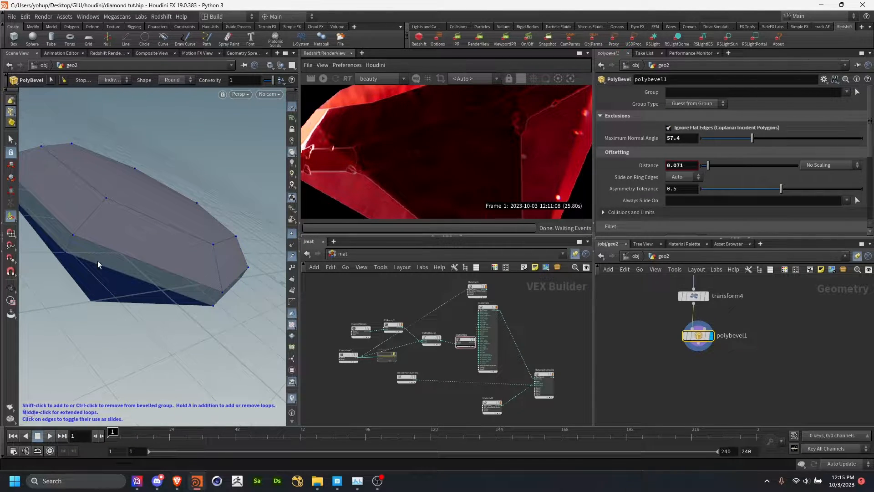
key("Escape")
left_click_drag(97, 261, 109, 187)
scroll(115, 155, "down", 4)
Add a displayed Labs Edge Damage node after polybevel1, using the Boolean method and a Seed of about 31
middle_click_drag(714, 385, 705, 341)
left_click(690, 300)
key("Tab")
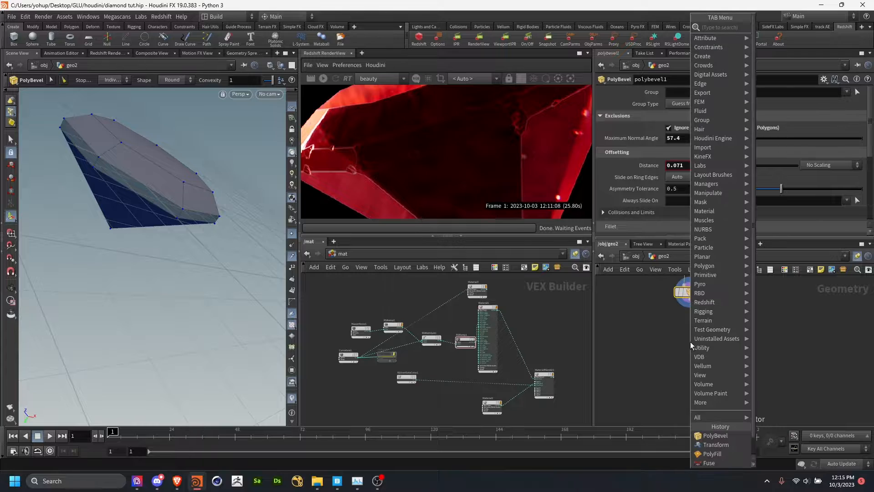
type("edge dam")
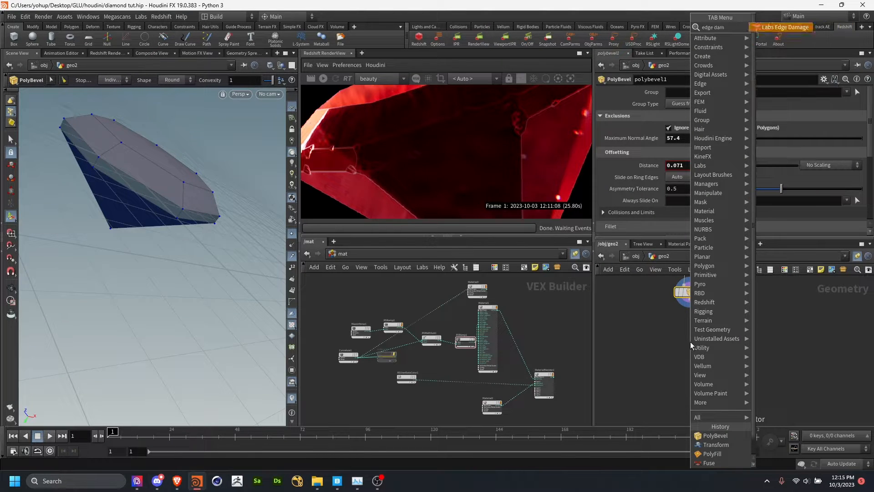
key("Return")
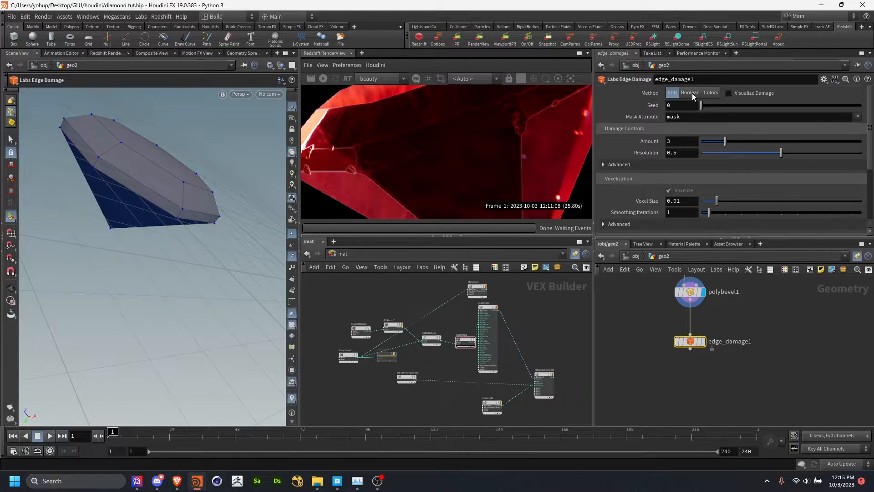
left_click(691, 93)
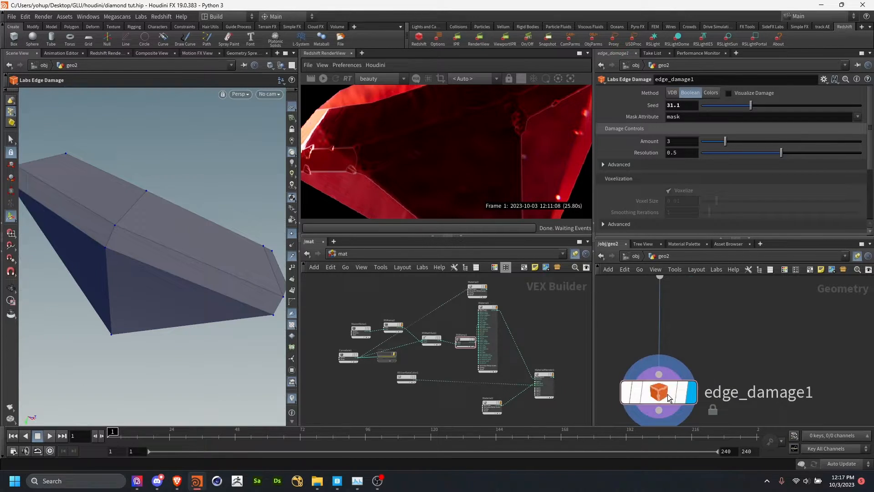
Insert a Reverse node between polybevel1 and edge_damage1 to flip the diamond's faces
scroll(657, 392, "down", 3)
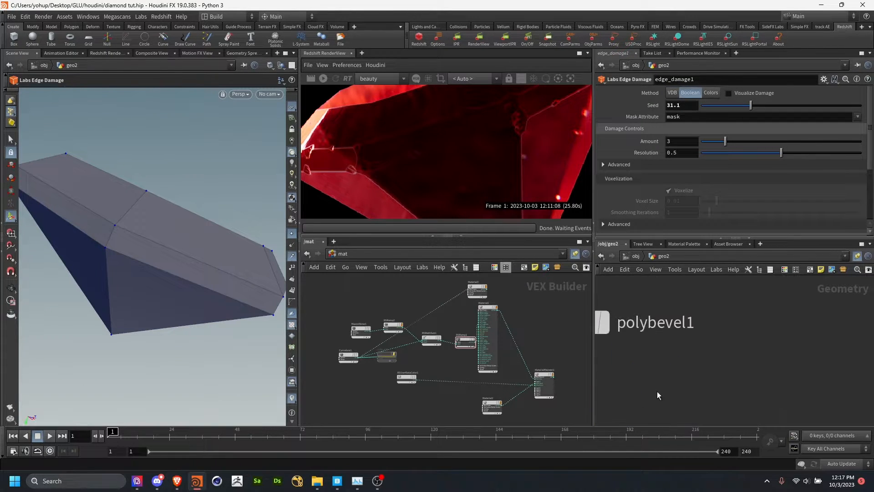
key("Tab")
type("reme")
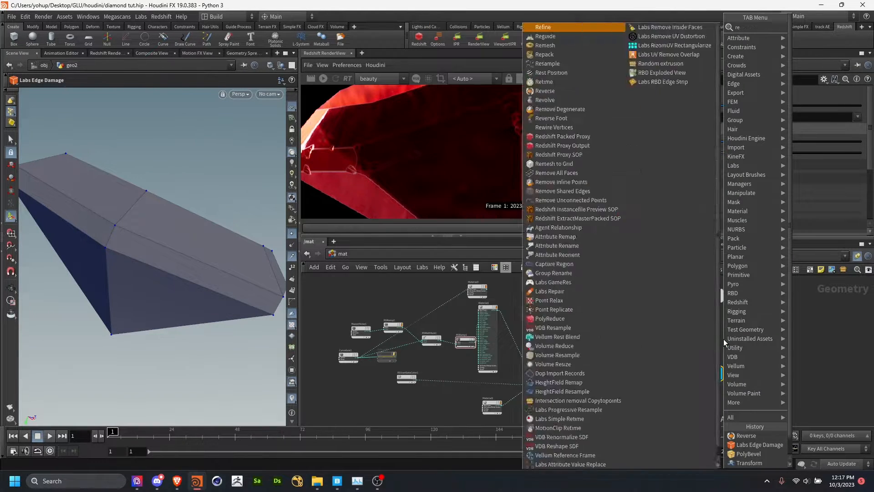
key("Return")
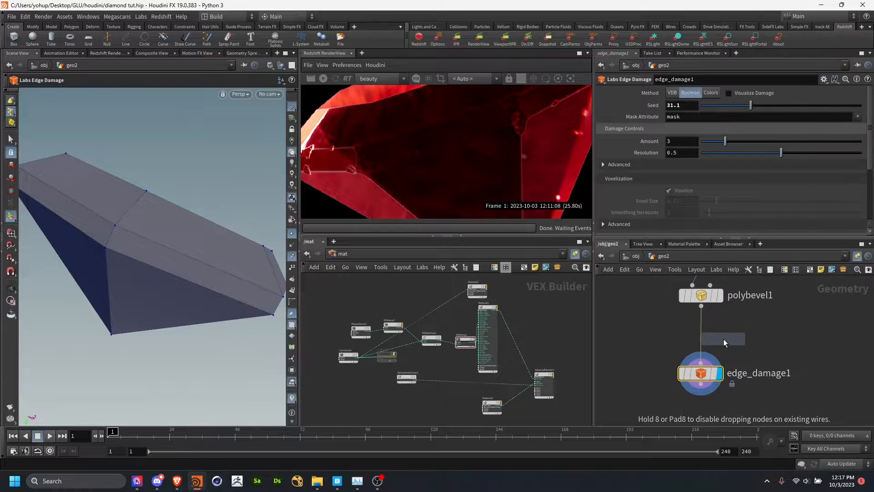
left_click(701, 328)
Examine the damage along the diamond's edges and at its pointed tip from several angles
left_click_drag(151, 248, 104, 266, "alt")
right_click_drag(104, 259, 92, 253, "alt")
left_click_drag(91, 253, 191, 219, "alt")
middle_click_drag(192, 218, 213, 247, "alt")
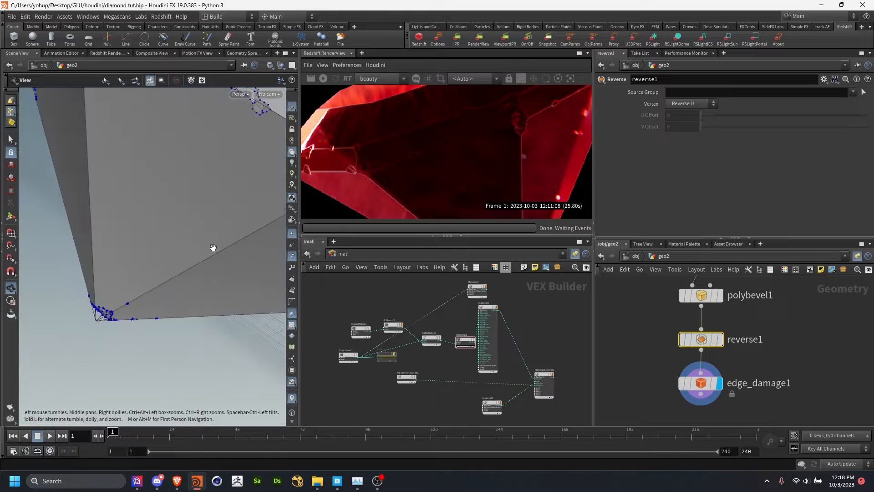
left_click_drag(213, 247, 184, 225, "alt")
right_click_drag(79, 314, 117, 303, "alt")
mouse_move(98, 298)
left_mouse_down("alt")
mouse_move(125, 314)
mouse_move(146, 292)
mouse_move(173, 296)
left_mouse_up("alt")
right_click_drag(174, 297, 90, 312, "alt")
right_click_drag(266, 255, 228, 268, "alt")
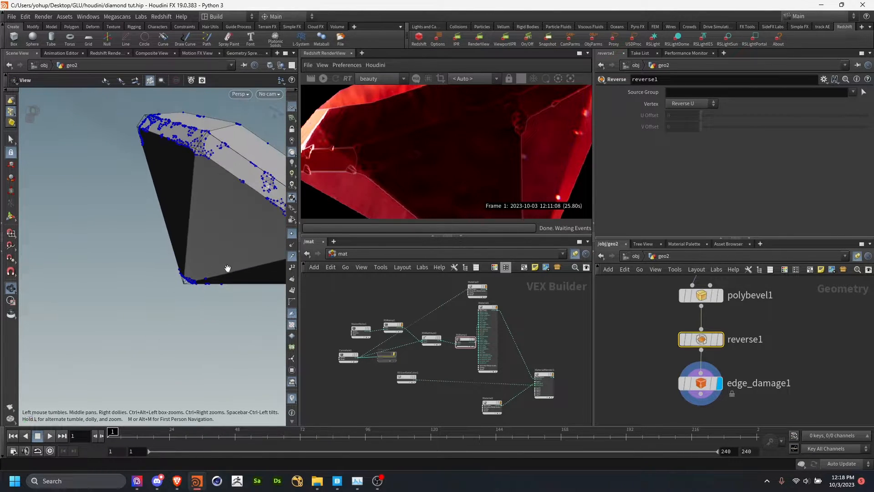
left_click_drag(228, 268, 150, 269, "alt")
scroll(741, 344, "down", 2)
scroll(758, 351, "up", 1)
Add a Color node after edge_damage1
middle_click_drag(741, 398, 720, 351)
key("Escape")
left_click(720, 308)
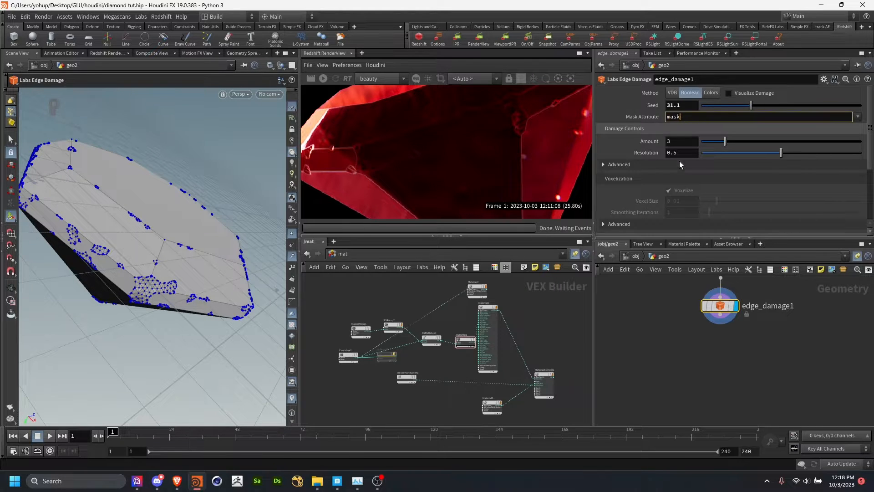
left_click(722, 318)
key("Tab")
type("col")
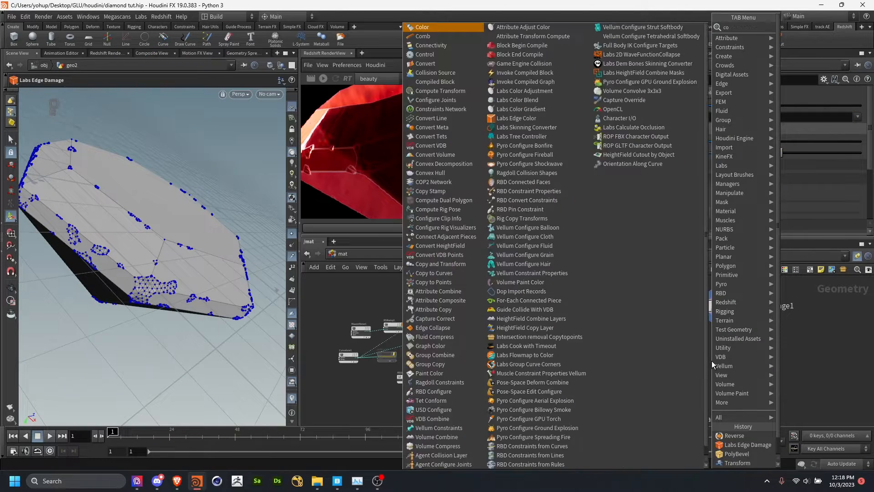
key("Return")
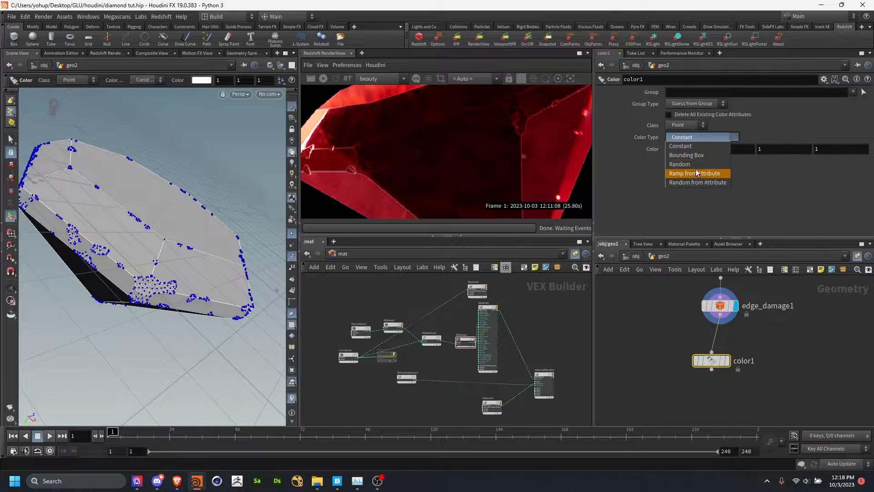
Set the Color node's Color Type to Ramp from Attribute, using the mask attribute
left_click(690, 174)
left_click(863, 149)
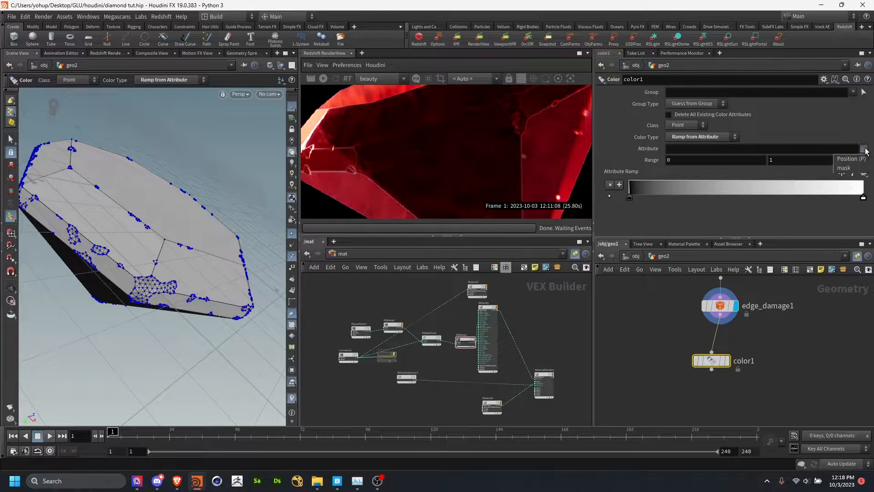
left_click(844, 168)
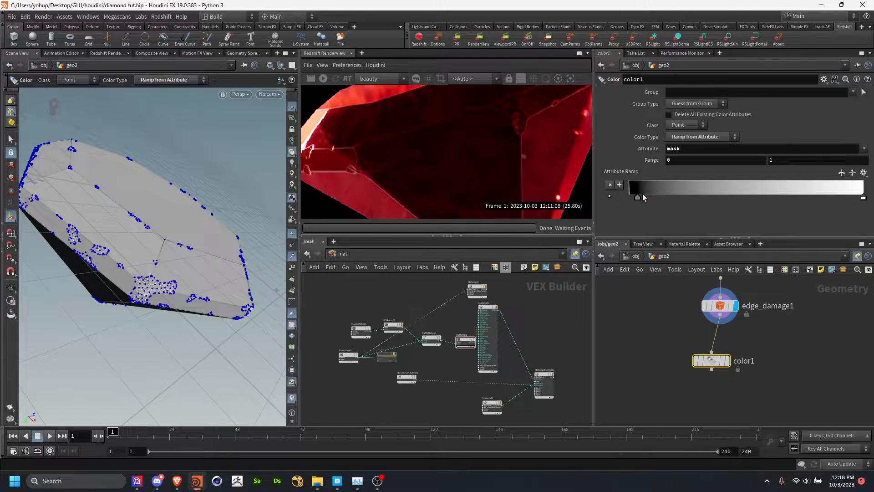
Move the ramp's black key almost to the white end and display color1 so only damaged areas are white
left_click_drag(643, 198, 827, 197)
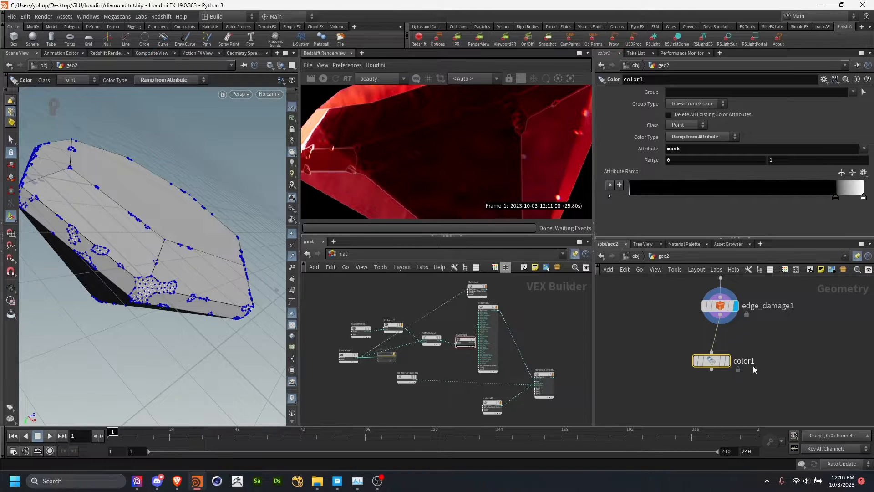
left_click(727, 360)
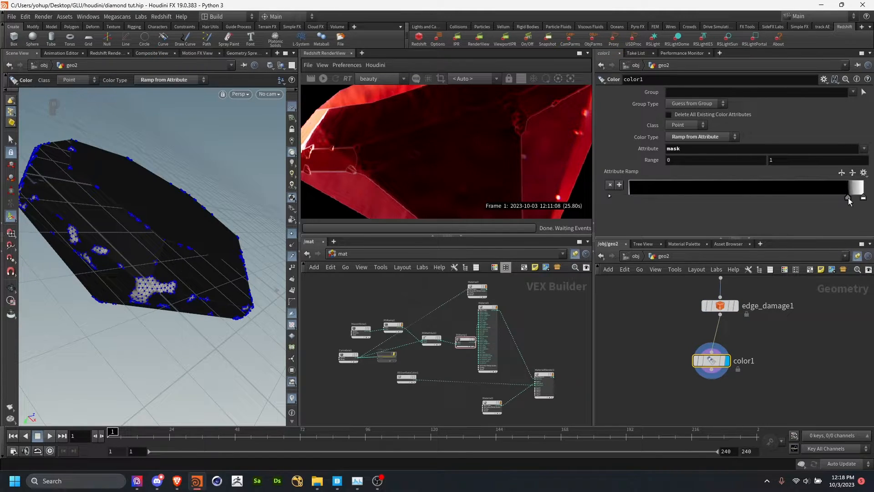
left_click_drag(835, 198, 870, 197)
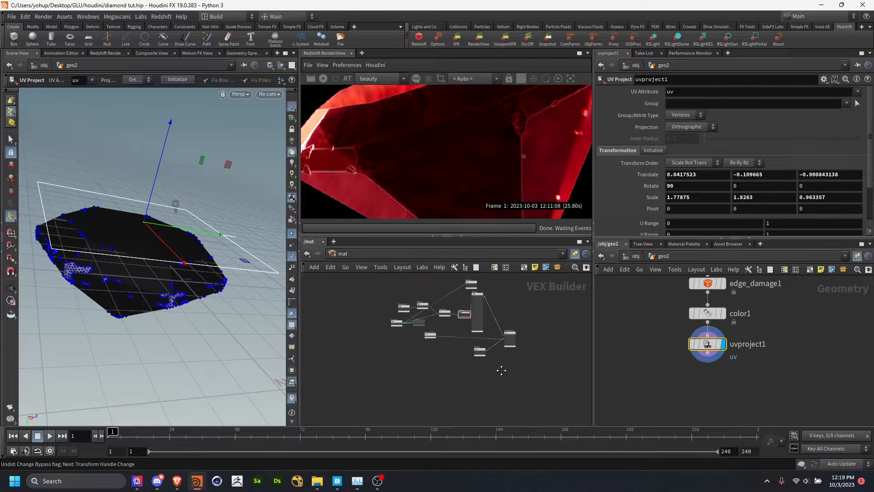
Add a Material node after uvproject1
key("Tab")
type("mater")
key("Return")
left_click(706, 375)
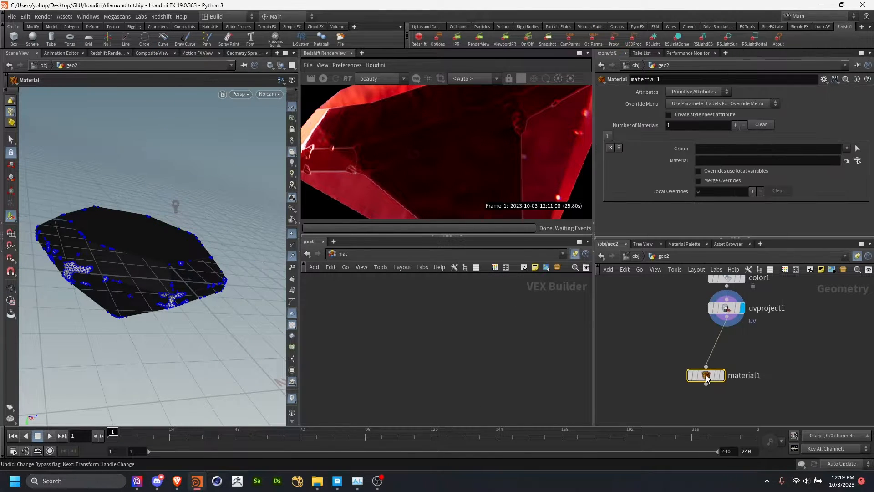
Create an RS Material Blender in the mat network and assign it to the diamond through the displayed material1 node
key("Tab")
type("mat")
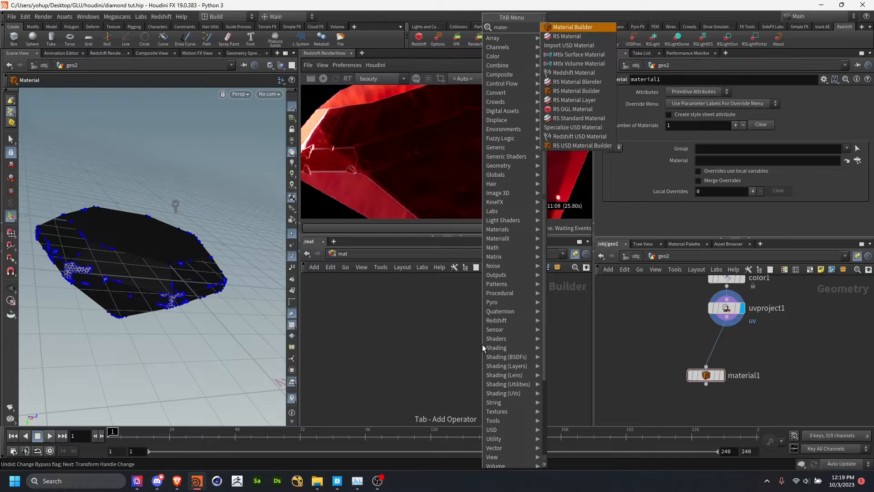
key("BackSpace")
key("BackSpace")
key("BackSpace")
type("rs mat")
key("Return")
left_click(482, 344)
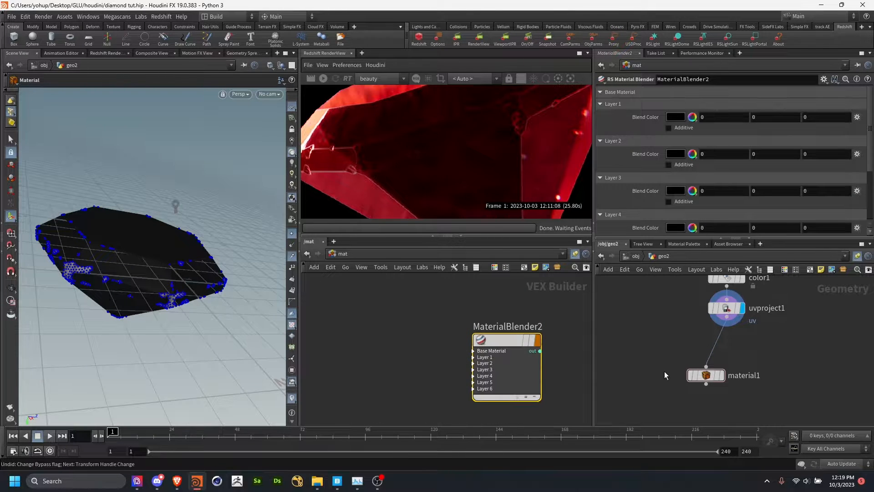
left_click(706, 375)
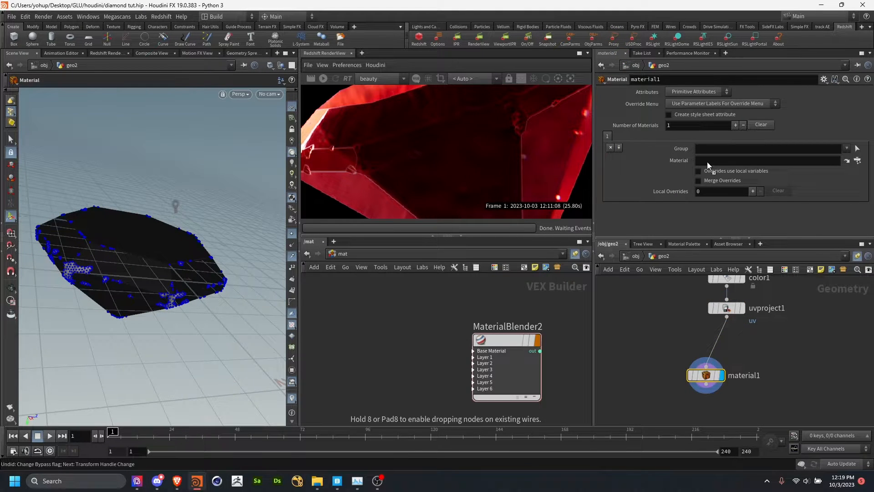
left_click_drag(708, 164, 709, 160)
Expand the blender's Base Material and wire a new RS Material into its baseColor input
left_click(473, 351)
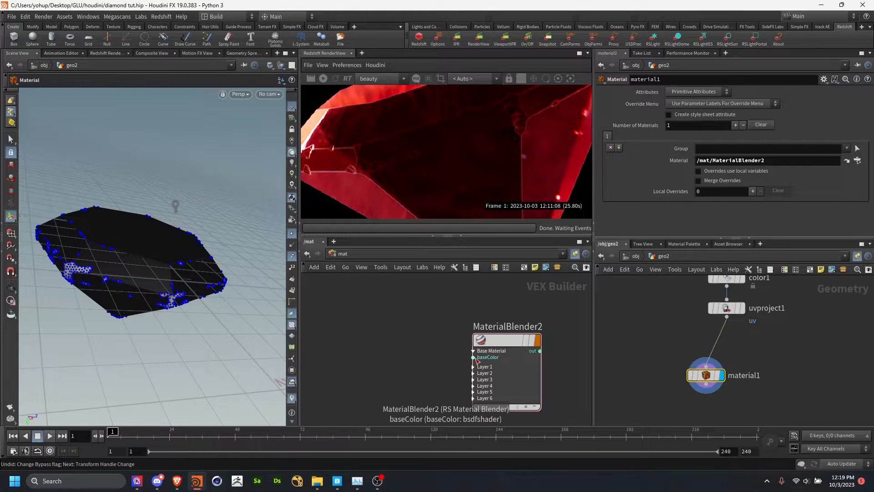
left_click(473, 357)
middle_click_drag(365, 310, 447, 351)
middle_click_drag(447, 310, 435, 296)
key("Tab")
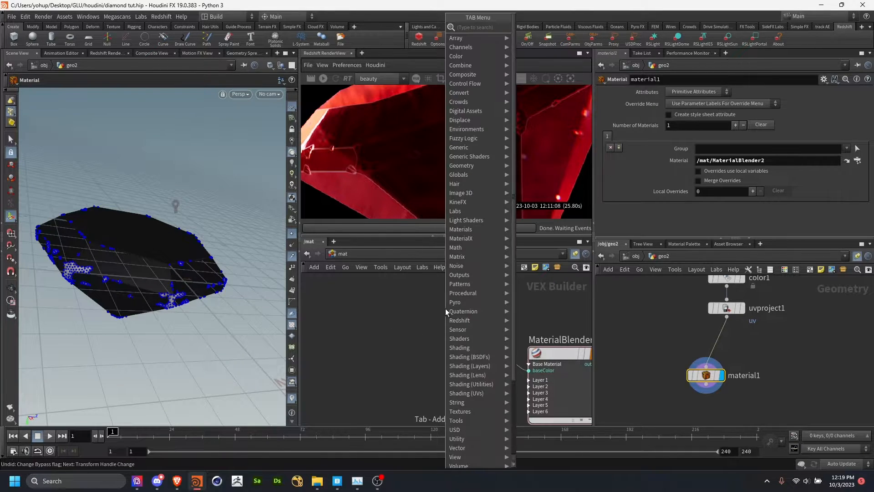
type("rs material")
key("Return")
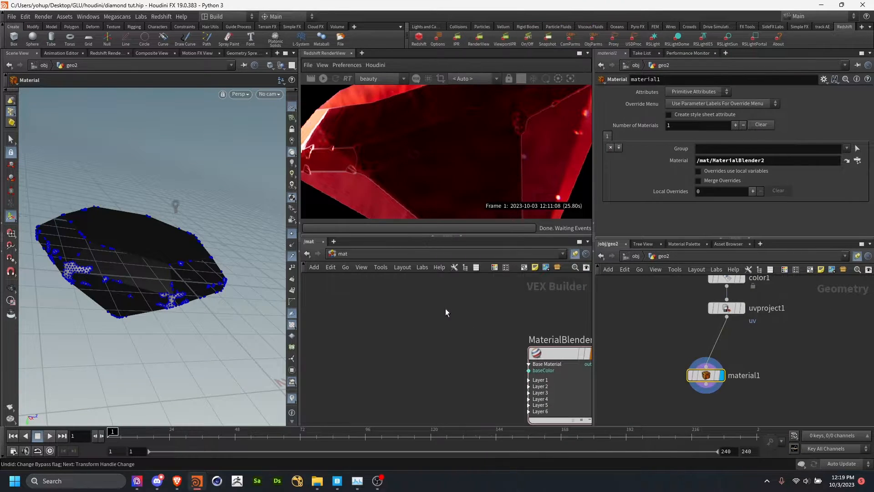
left_click(446, 308)
Apply the Water preset to the new RS Material and set its reflection IOR to 2.418
scroll(729, 146, "up", 3)
left_click(692, 130)
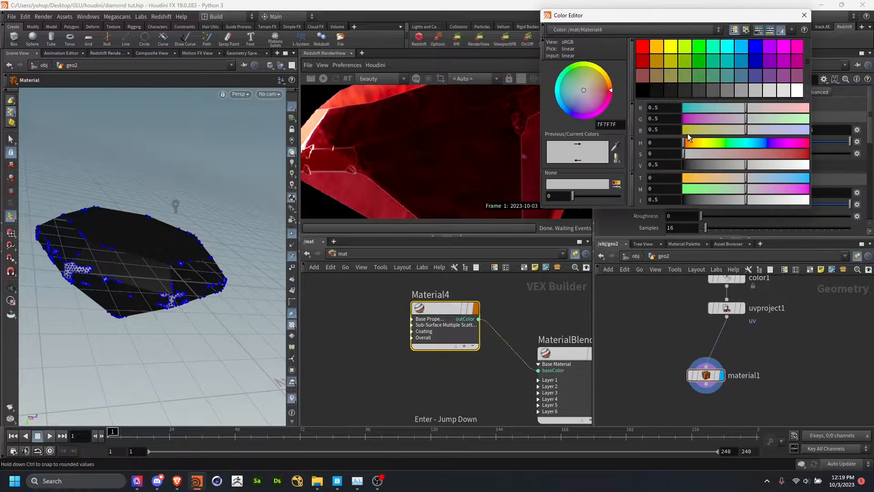
left_click(687, 104)
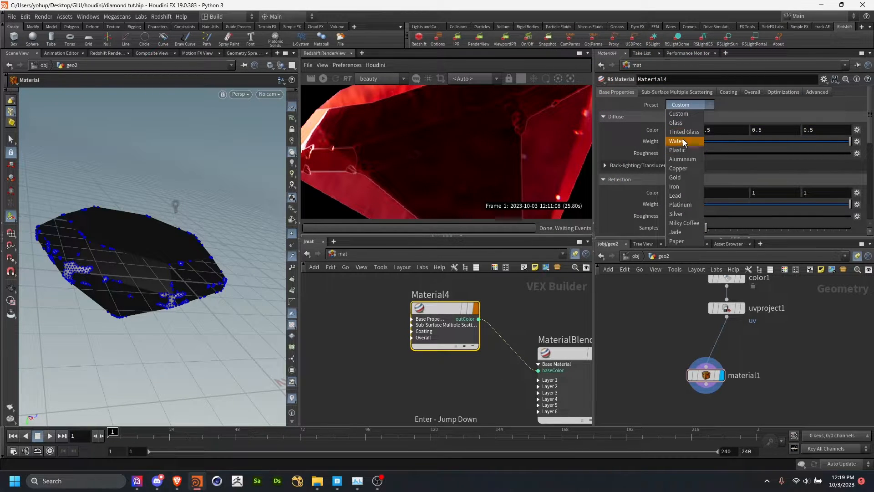
left_click(681, 139)
scroll(683, 146, "down", 3)
left_click_drag(683, 180, 605, 178)
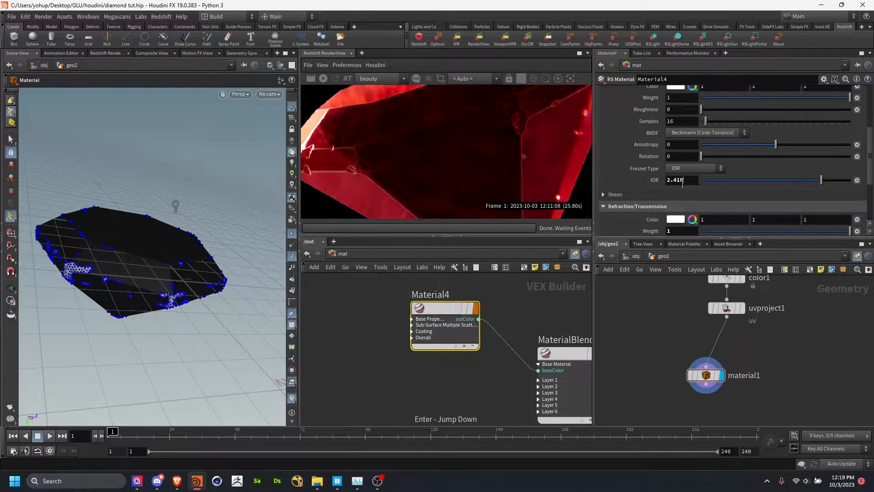
Tint the material's reflection color light red with RGB values 1, 0.168, 0.168
scroll(699, 168, "up", 3)
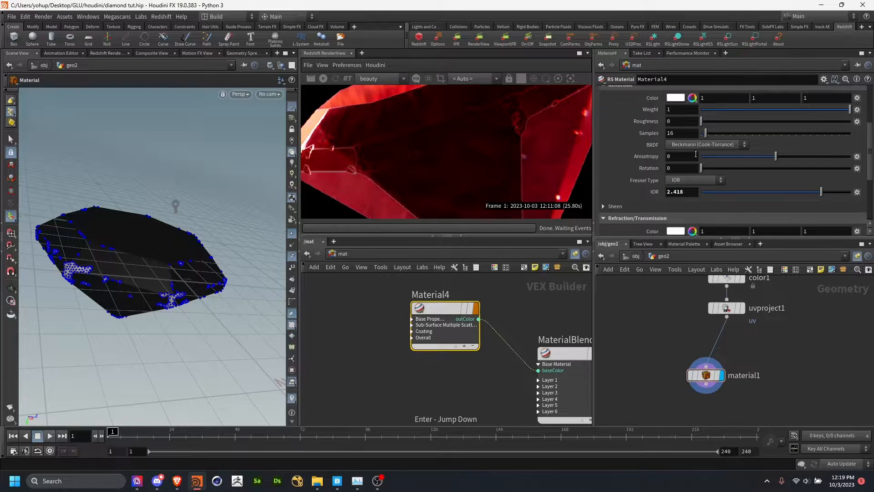
left_click(692, 123)
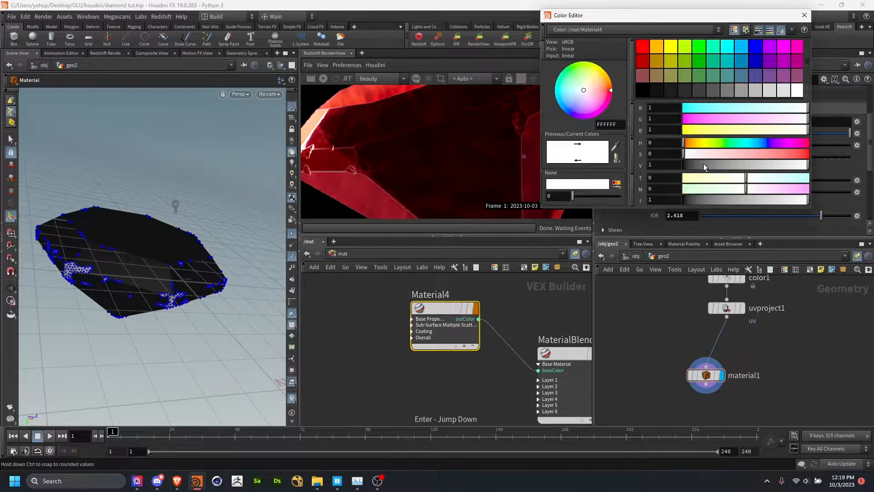
left_click_drag(711, 154, 789, 155)
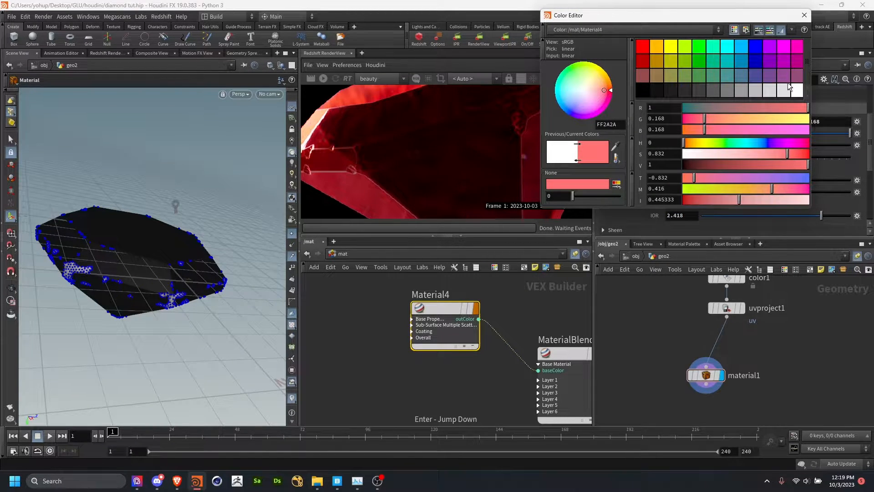
left_click(804, 15)
middle_click_drag(440, 344, 485, 327)
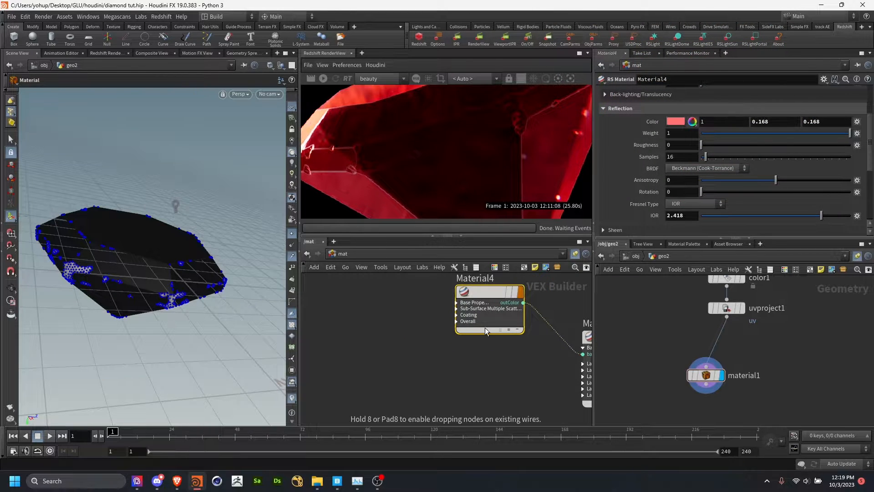
left_click_drag(485, 327, 485, 365, "alt")
key("ctrl+z")
Enable Thin Walled in the Refraction/Transmission settings of Material4
scroll(661, 206, "down", 4)
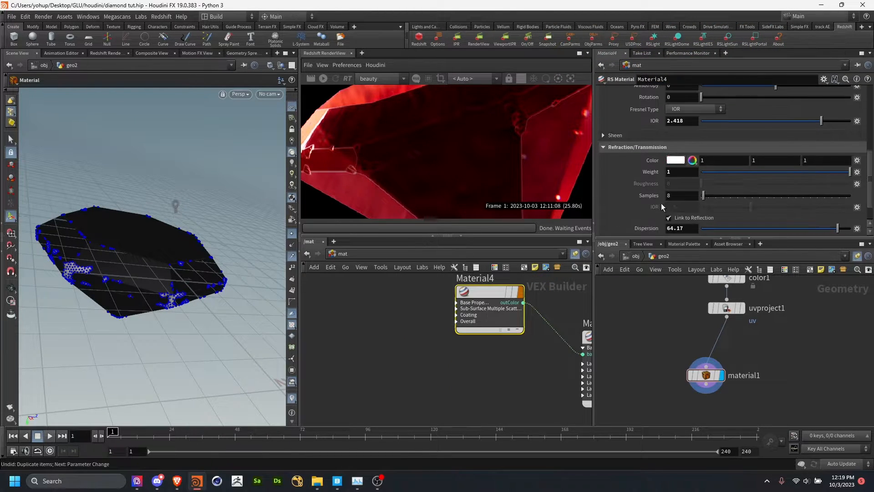
scroll(661, 206, "down", 2)
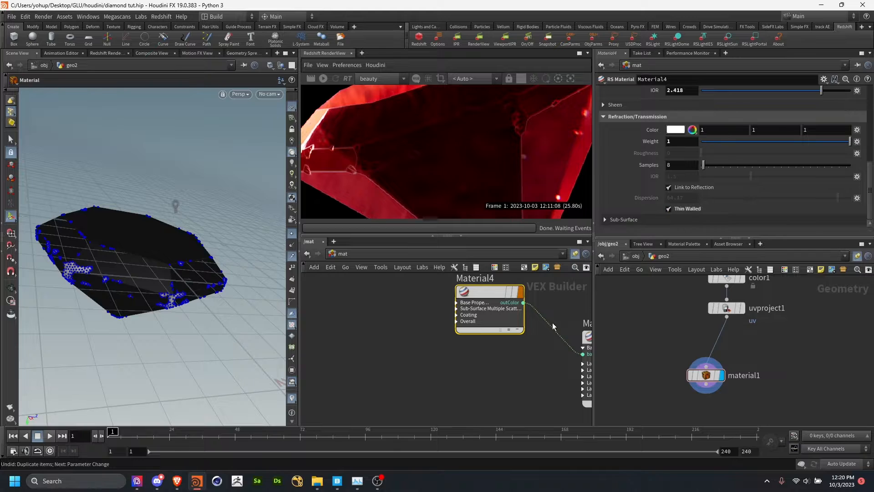
Duplicate Material4 with a reflection roughness of 0.502 on the copy, and wire the copy into layerColor1 of the blender
scroll(552, 326, "down", 3)
left_click_drag(470, 276, 472, 345, "alt")
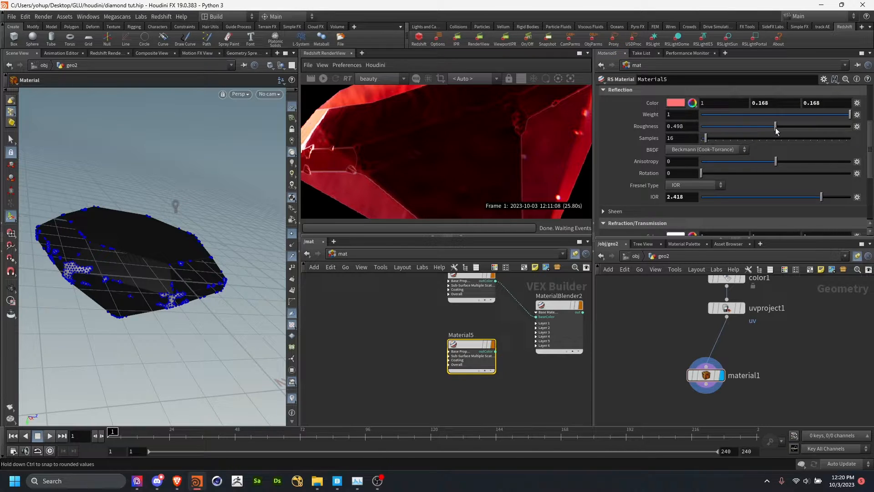
scroll(499, 327, "up", 5)
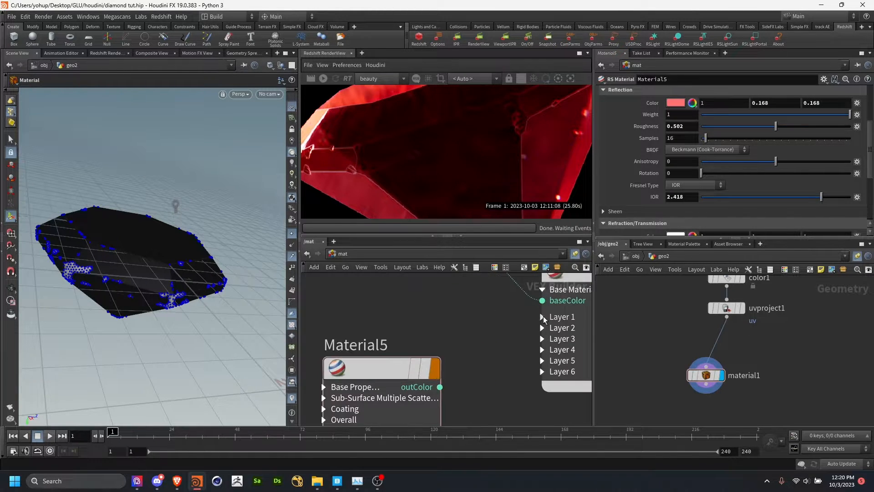
left_click_drag(440, 387, 453, 376)
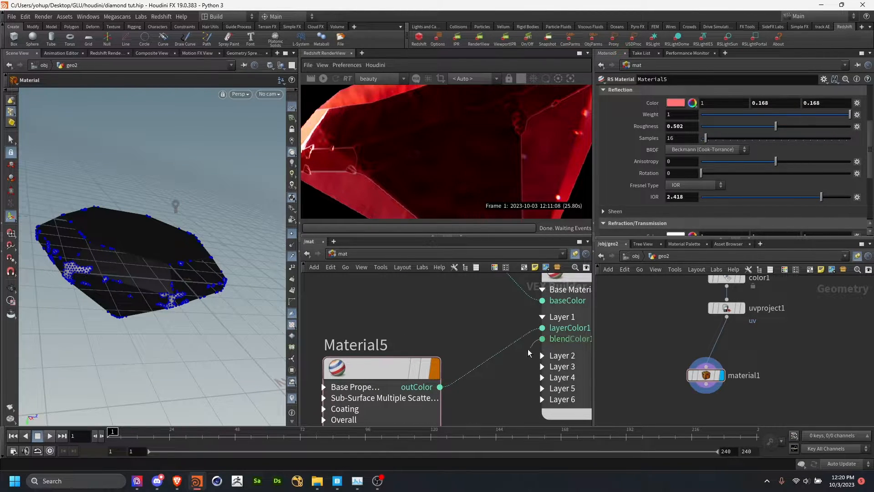
Drive the blender's blendColor1 with a new RS Color User Data node reading Cd, and check the color1 node's source attribute
scroll(471, 339, "down", 4)
key("Tab")
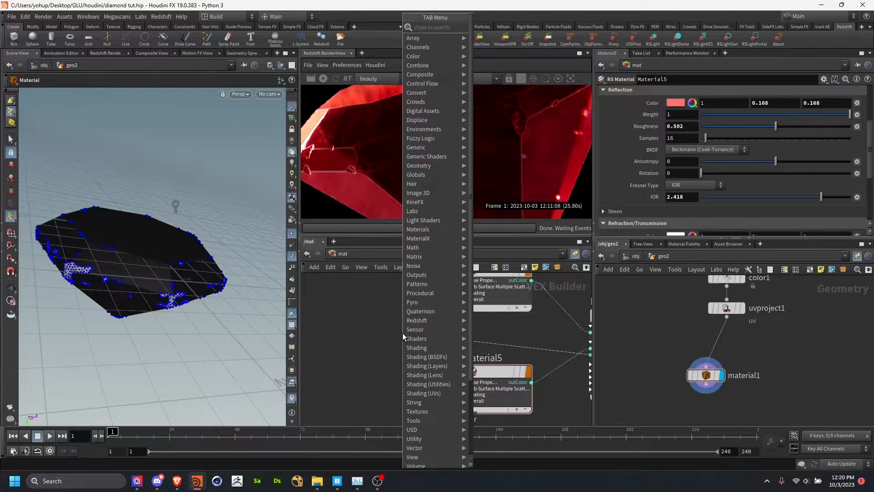
mouse_move(403, 338)
left_click(489, 349)
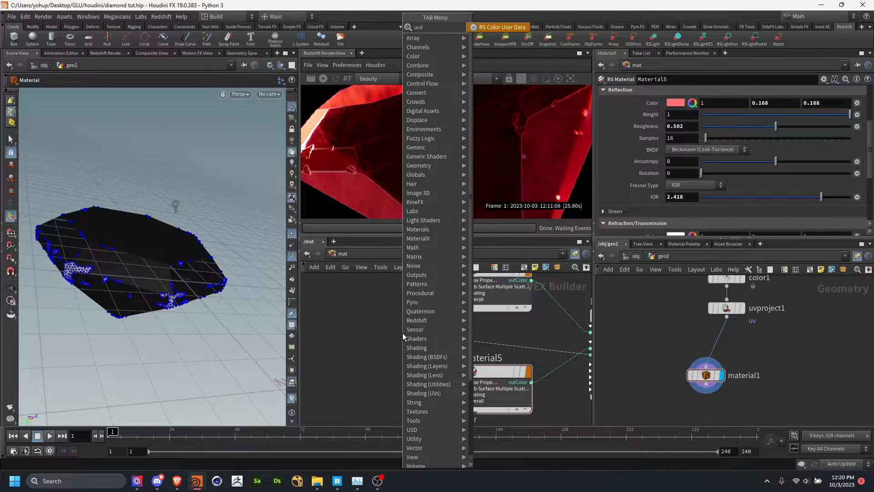
middle_click_drag(490, 349, 394, 347)
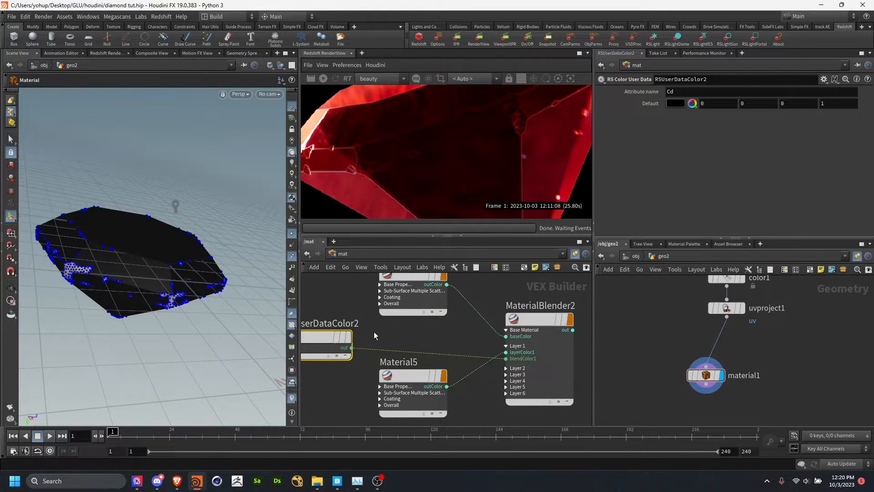
middle_click_drag(374, 335, 440, 335)
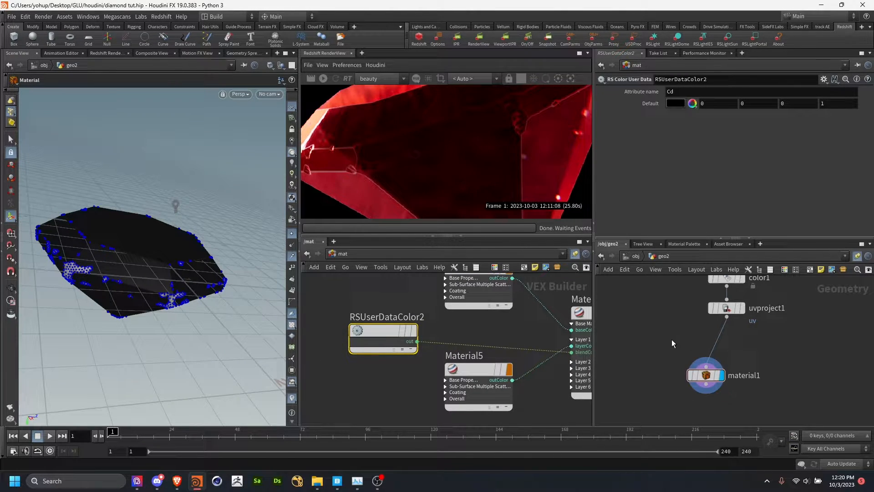
middle_click_drag(672, 344, 663, 387)
left_click(752, 325)
scroll(467, 380, "down", 3)
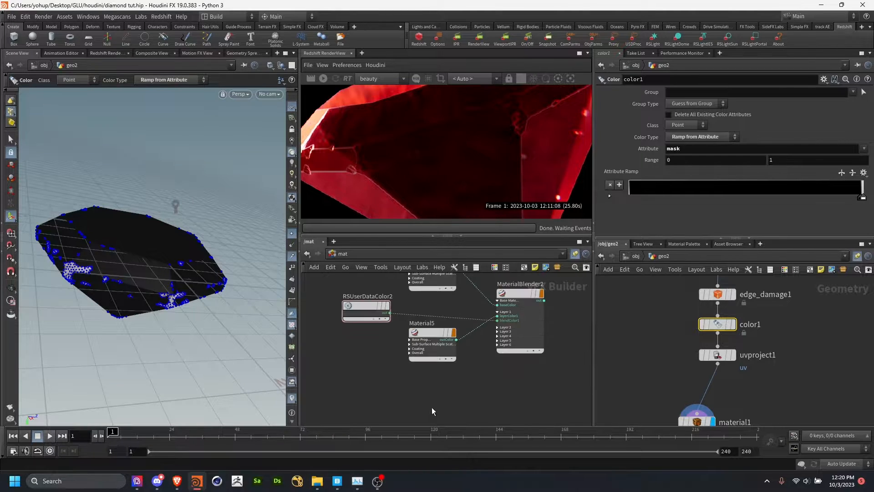
Add an RS Curvature node in the free space above the material nodes and set its radius to 0.24
middle_click_drag(429, 300, 444, 368)
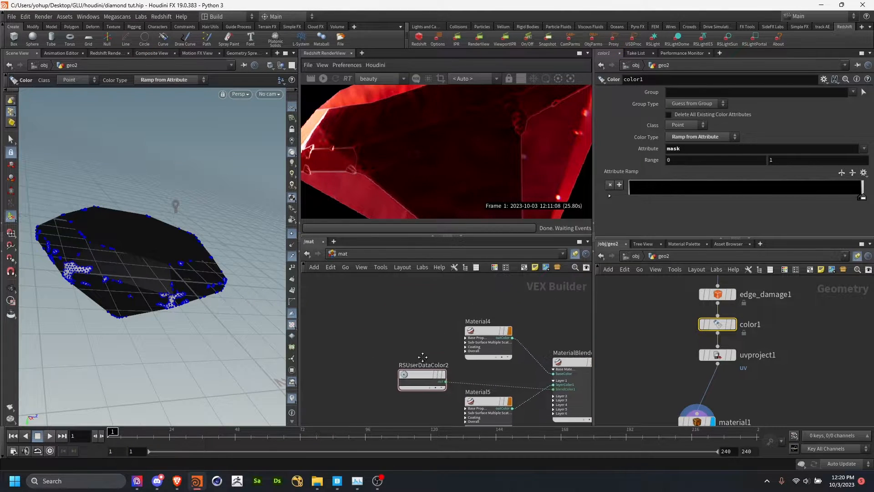
key("Tab")
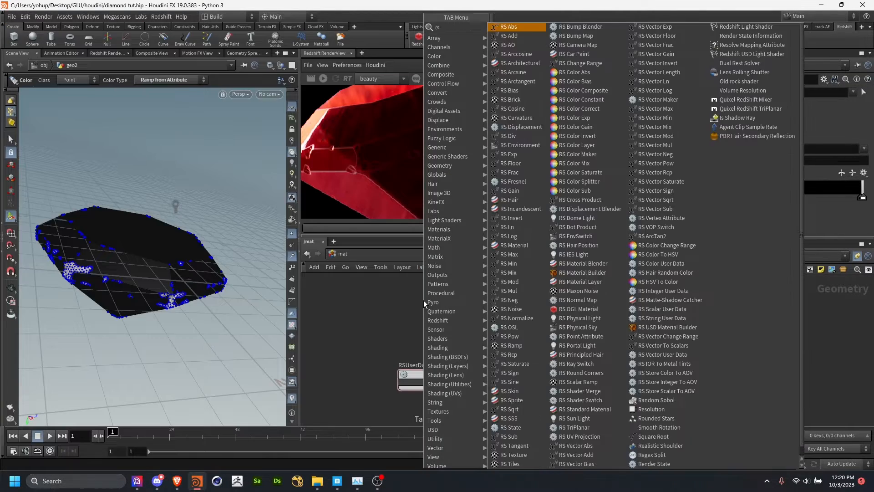
key("Escape")
scroll(470, 384, "down", 3)
middle_click_drag(454, 301, 447, 333)
scroll(447, 333, "up", 2)
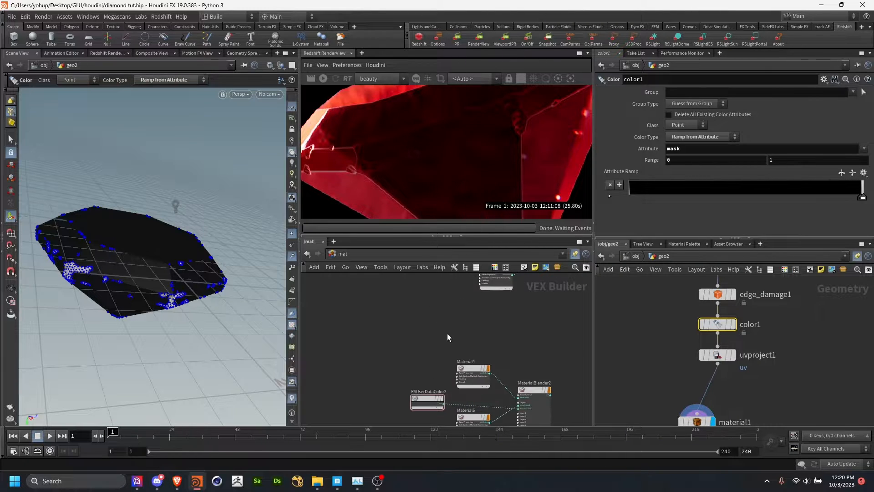
key("Tab")
type("material")
key("Return")
left_click(447, 333)
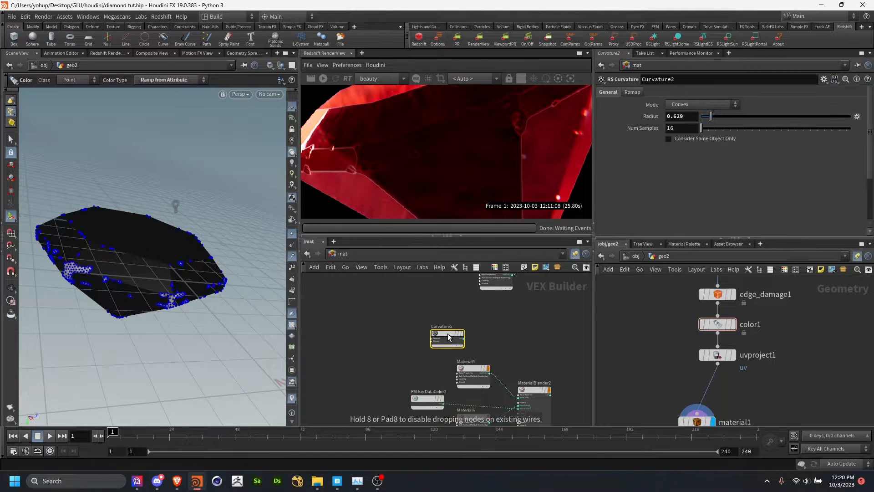
left_click_drag(447, 334, 390, 318)
middle_click_drag(410, 325, 386, 307)
middle_click(394, 311)
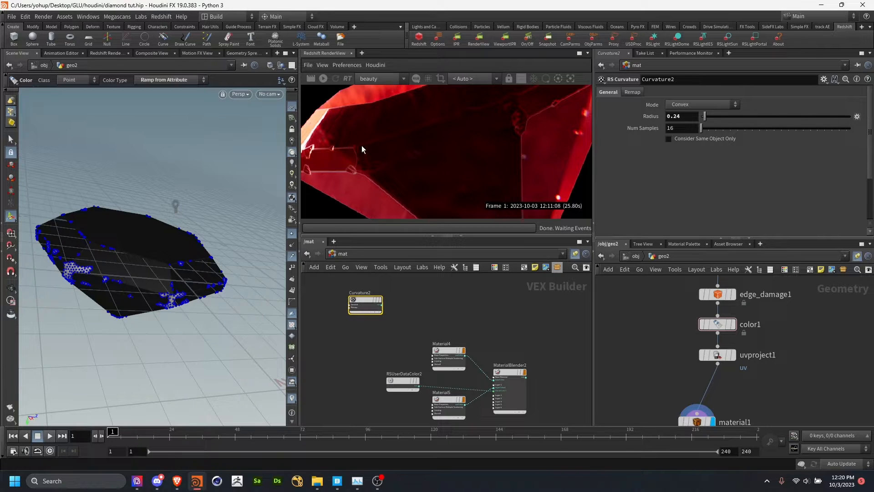
Move Material4 farther away from the blender and place a new RS Material in the network above it
scroll(435, 347, "up", 5)
left_click_drag(436, 348, 339, 336)
scroll(442, 340, "down", 3)
key("Tab")
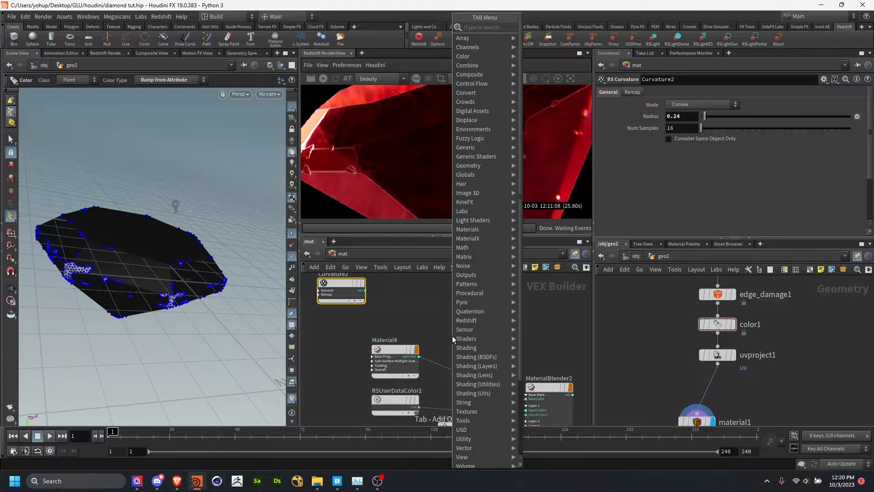
type("rs m")
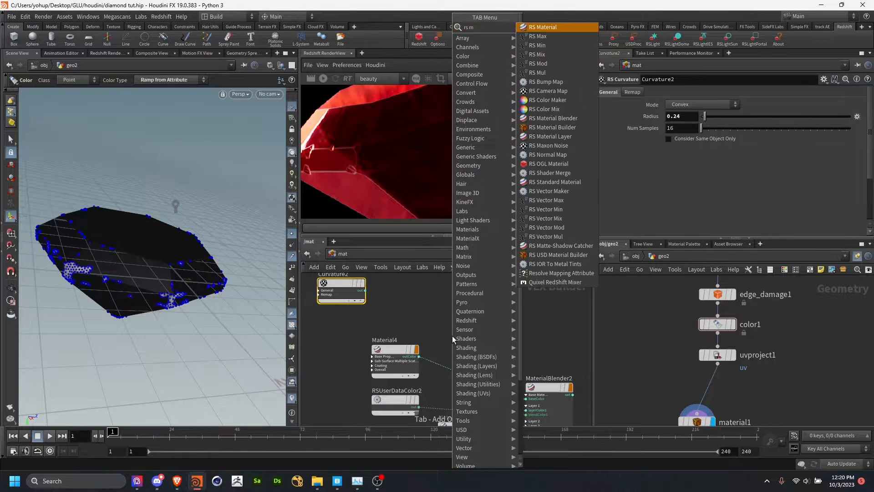
key("Return")
left_click(493, 326)
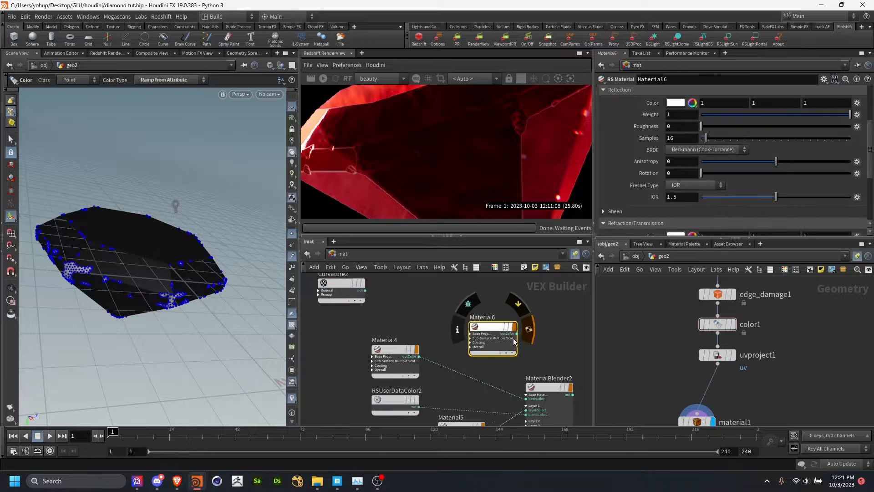
Wire the new material into the blender's baseColor with Curvature feeding its diffuse_color, and start the preview render
left_click_drag(517, 333, 536, 394)
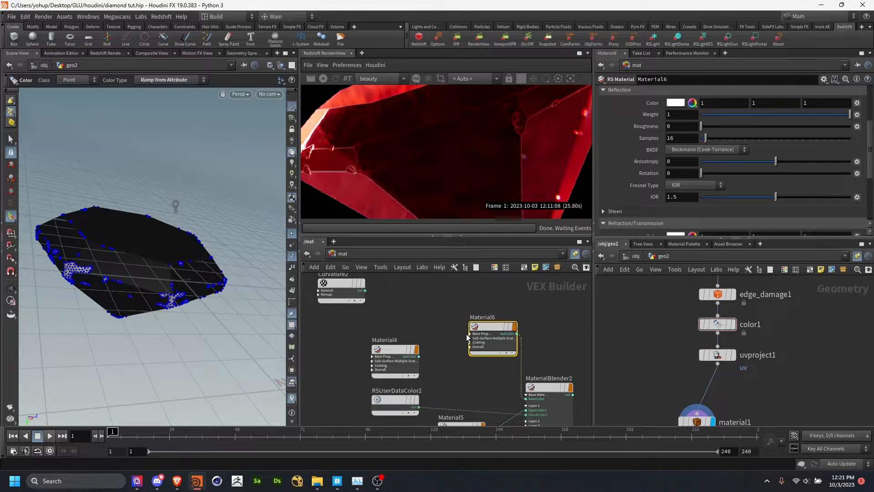
left_click_drag(469, 335, 365, 309)
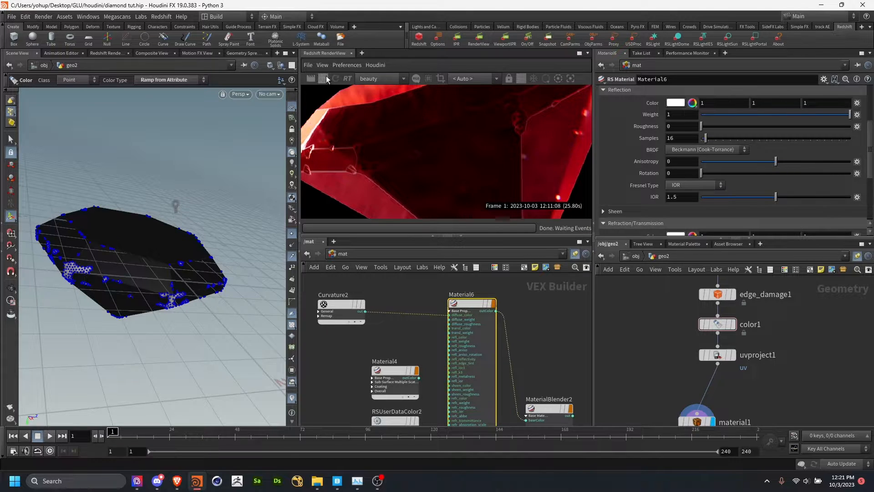
Try looking through cam2 and reframing the diamond to inspect the curvature render
left_click(269, 94)
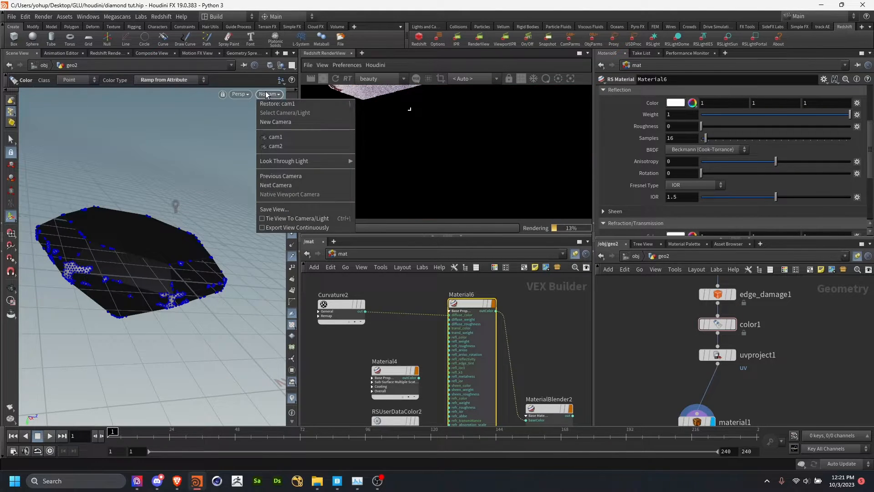
left_click(275, 146)
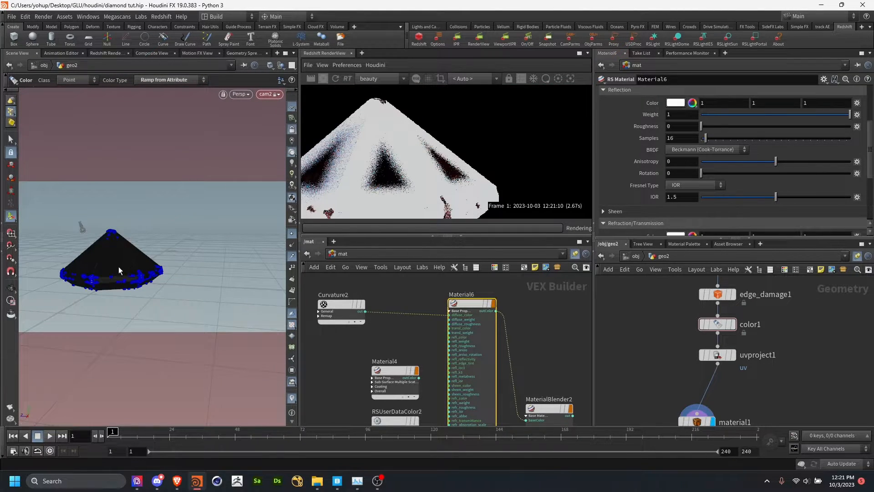
right_click_drag(130, 260, 144, 246, "alt")
left_click(144, 252)
left_click_drag(143, 254, 163, 259, "alt")
scroll(487, 159, "down", 3)
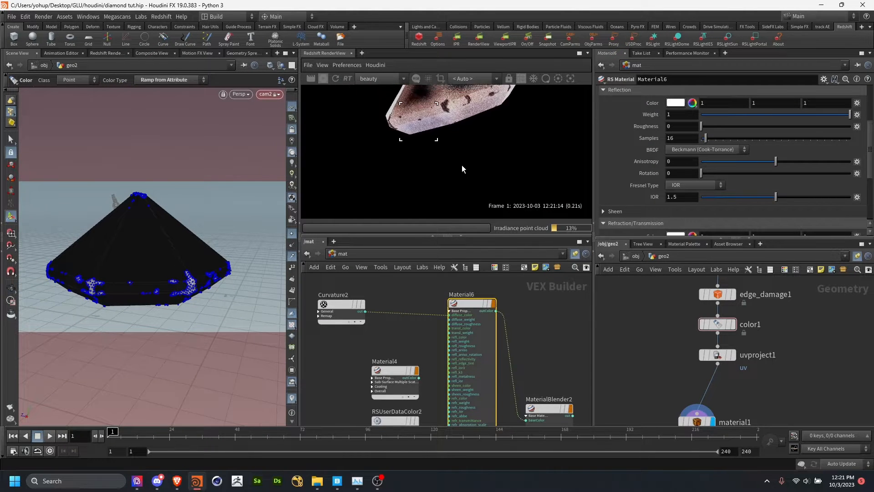
left_click_drag(461, 166, 448, 214)
scroll(448, 210, "up", 3)
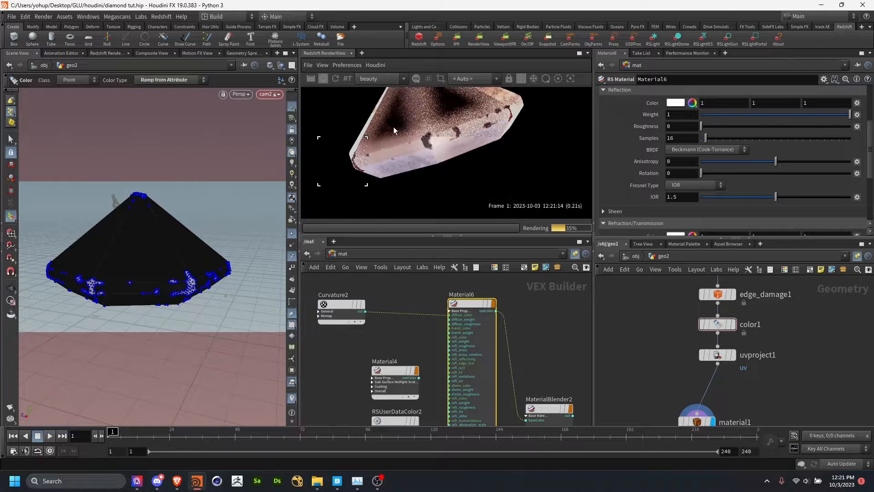
Set the render camera to /obj/cam1, look through cam1 in the viewport and reframe the diamond closer
left_click(466, 97)
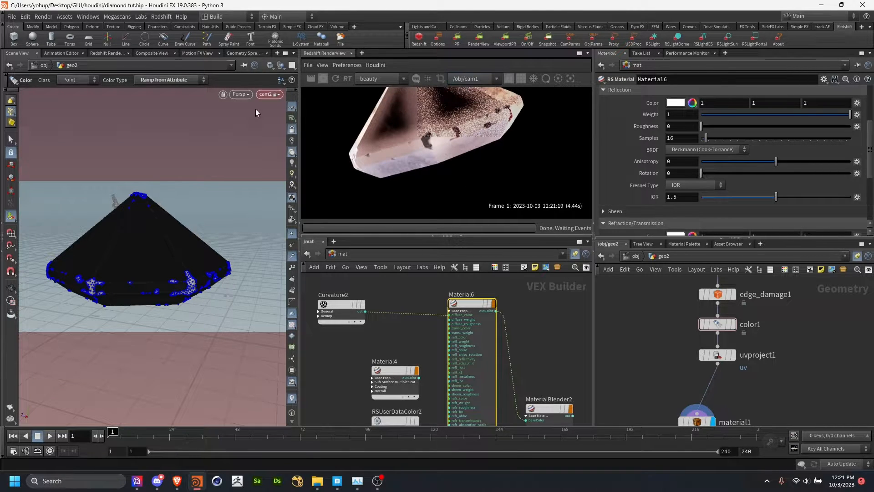
left_click(268, 94)
left_click(269, 138)
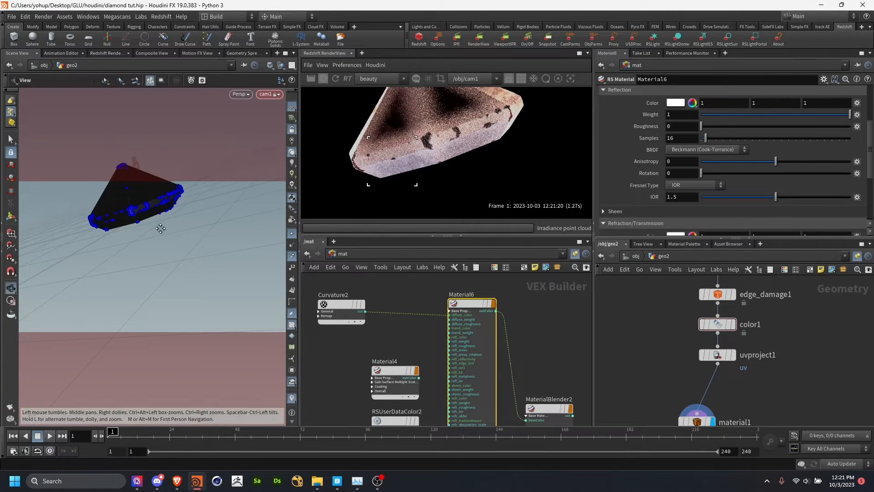
middle_click_drag(160, 228, 150, 247, "alt")
mouse_move(149, 247)
right_mouse_down()
mouse_move(201, 228)
mouse_move(191, 244)
mouse_move(154, 253)
right_mouse_up()
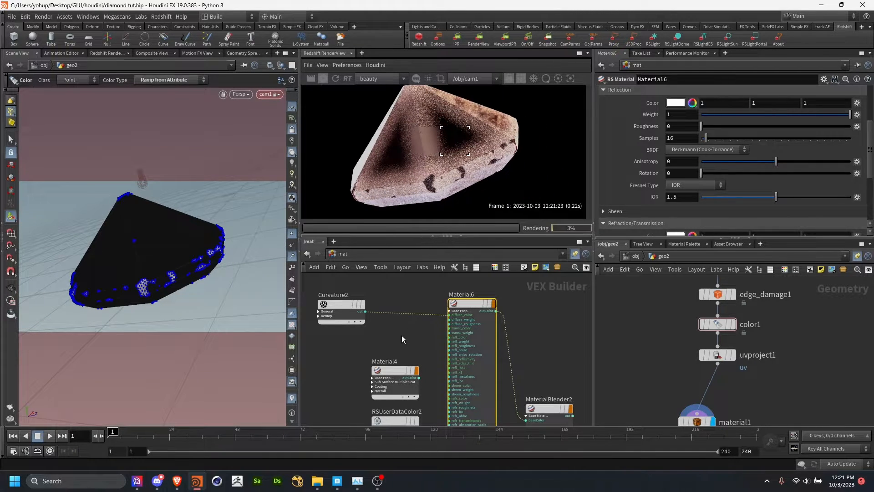
Reduce the Curvature node's radius to 0.01 and orbit cam1 around the diamond to inspect its edges in the render
left_click(362, 304)
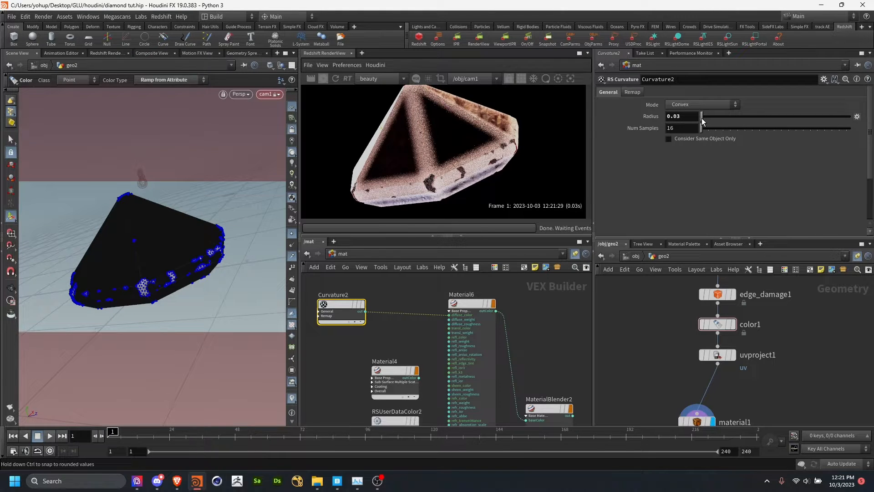
left_click(692, 117)
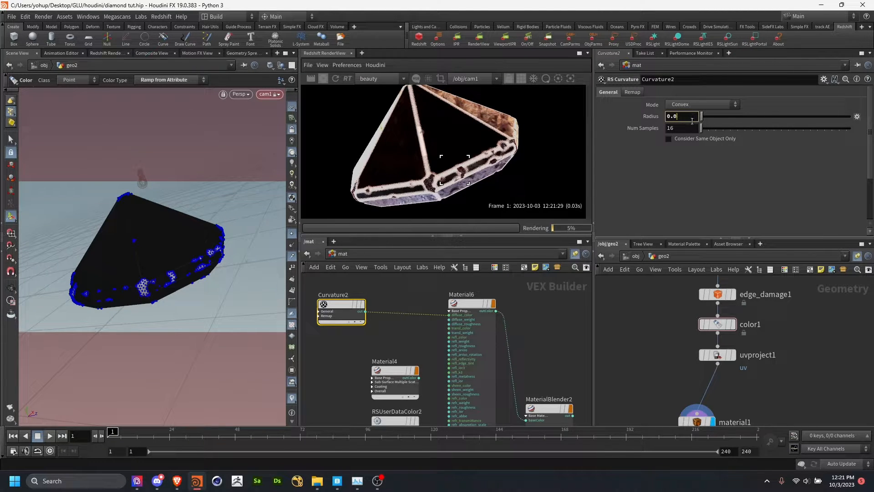
left_click_drag(115, 292, 181, 264, "alt")
key("Return")
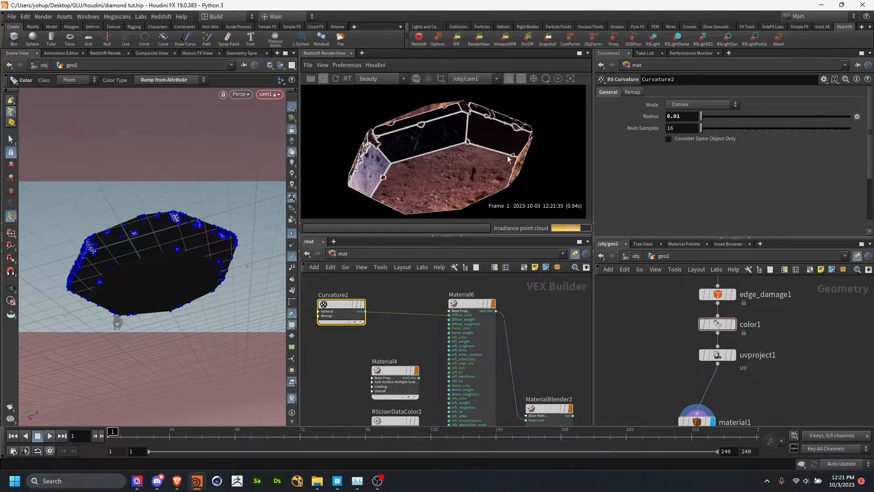
left_click_drag(148, 239, 170, 236, "alt")
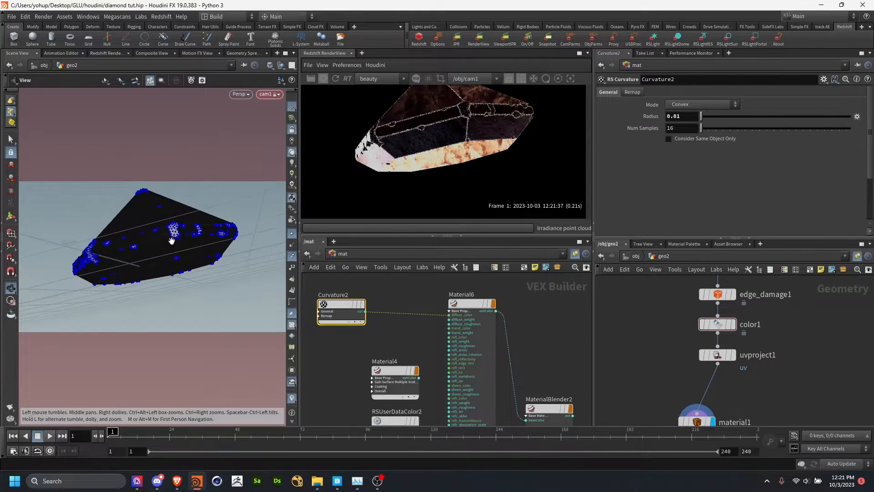
Restart the preview render, move Material6 out of the way and reconnect Material4 to MaterialBlender2's base color
left_click(324, 79)
middle_click_drag(409, 334, 457, 318)
left_click_drag(487, 301, 385, 289)
scroll(491, 303, "down", 5)
scroll(521, 311, "up", 5)
left_click_drag(401, 337, 475, 366)
left_click(507, 363)
key("Escape")
left_click_drag(383, 331, 438, 305)
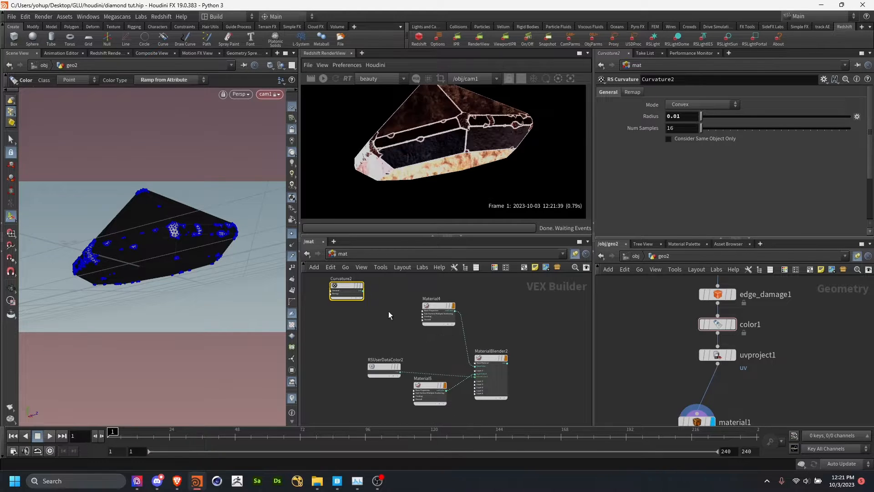
Expand Material4's base properties and wire Curvature2's output into its refl_roughness input
scroll(382, 299, "up", 4)
left_click(468, 325)
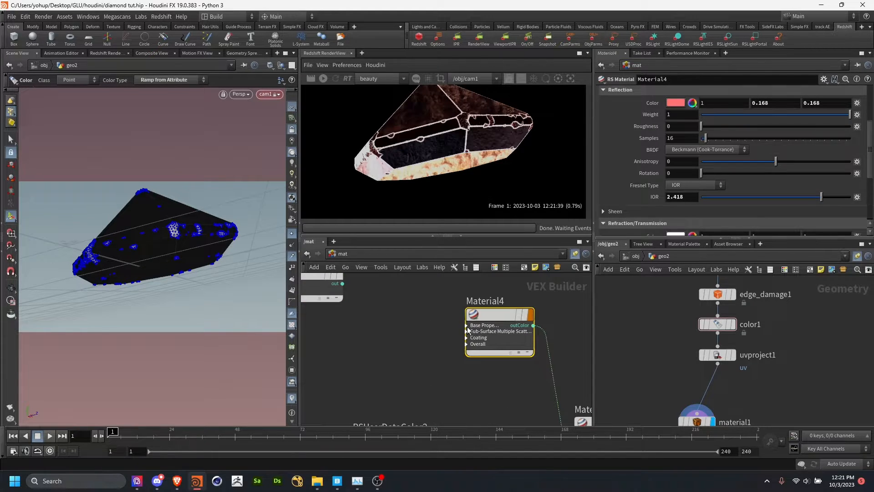
left_click(466, 325)
left_click(465, 362)
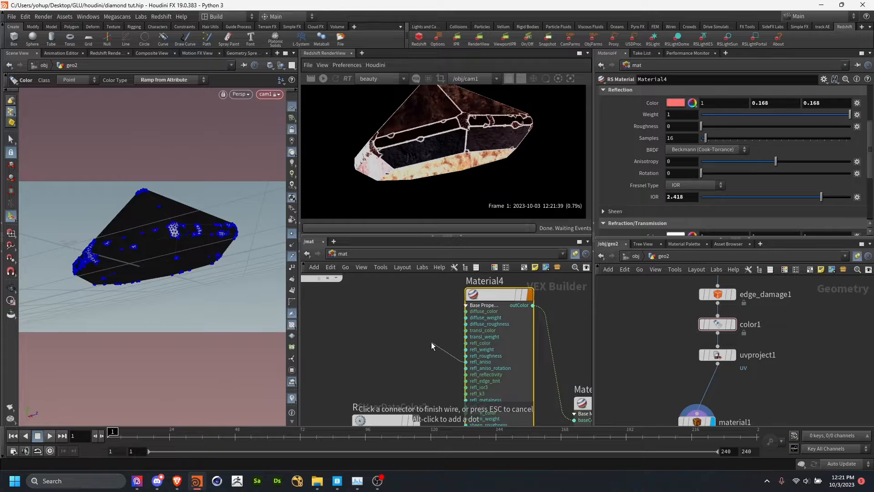
key("Escape")
left_click(465, 356)
middle_click_drag(360, 284, 401, 331)
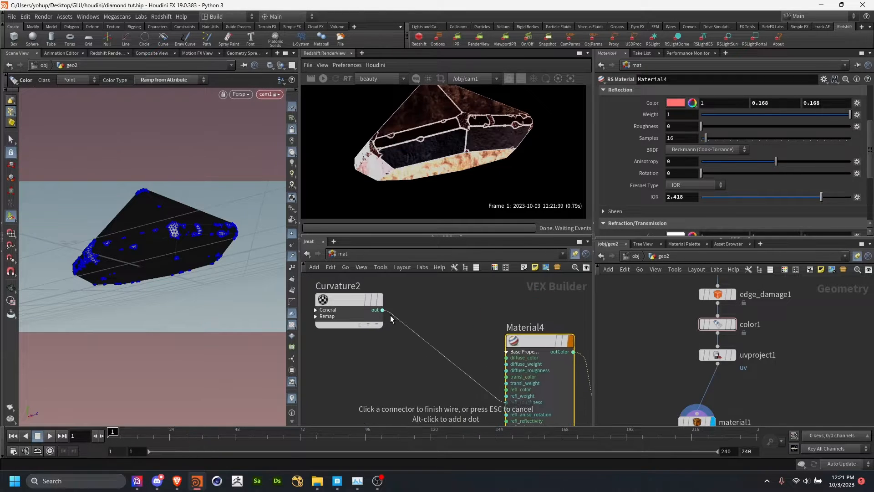
left_click(390, 315)
Insert an RS Ramp between Curvature2 and Material4's refl_roughness and move its black point to position 0.398
key("Tab")
key("Escape")
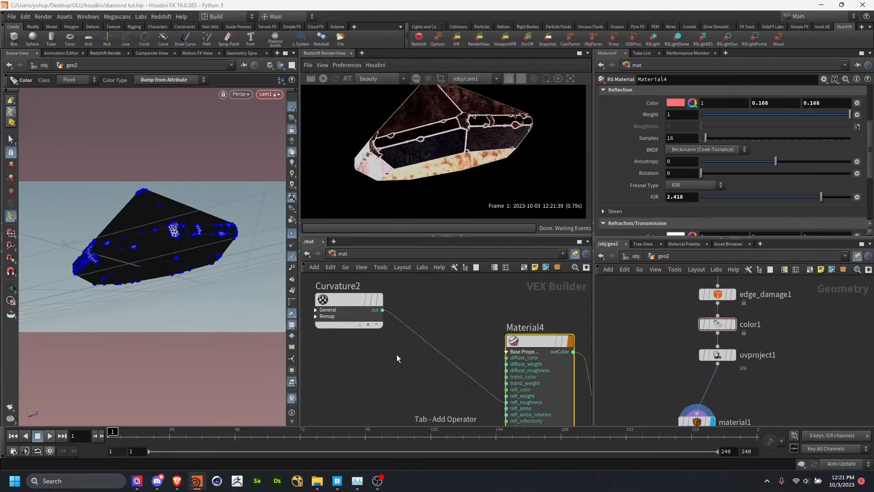
left_click(457, 357)
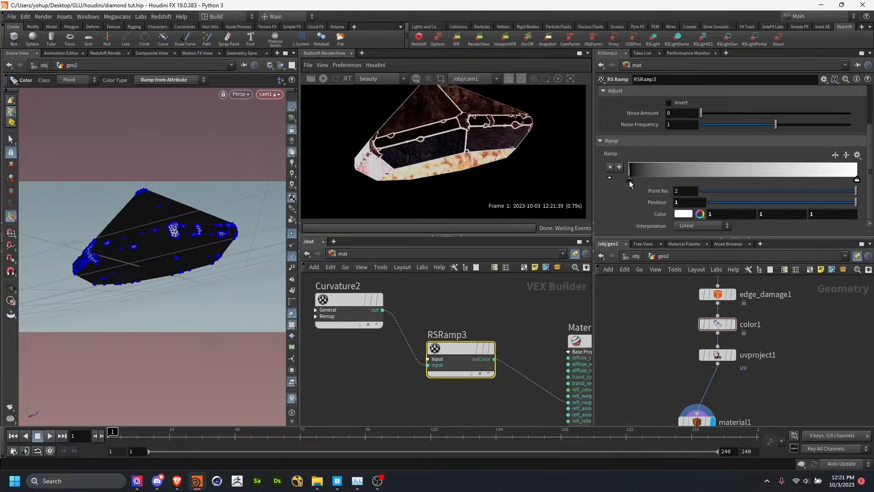
left_click_drag(630, 180, 719, 180)
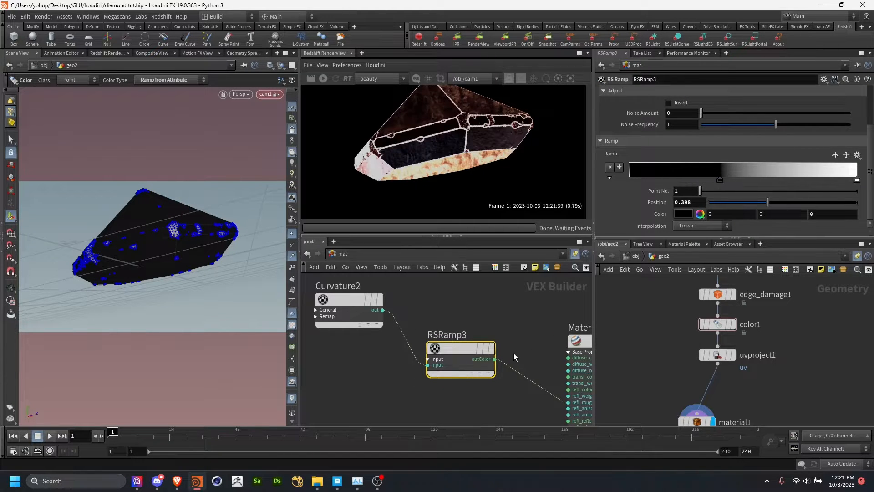
Preview the ramp by wiring RSRamp3 into Material6's diffuse_color and Material6 into the blender's baseColor
middle_click_drag(517, 378, 521, 352)
scroll(377, 352, "down", 5)
left_click(390, 333)
scroll(376, 318, "up", 3)
left_click(365, 319)
left_click_drag(397, 316, 471, 339)
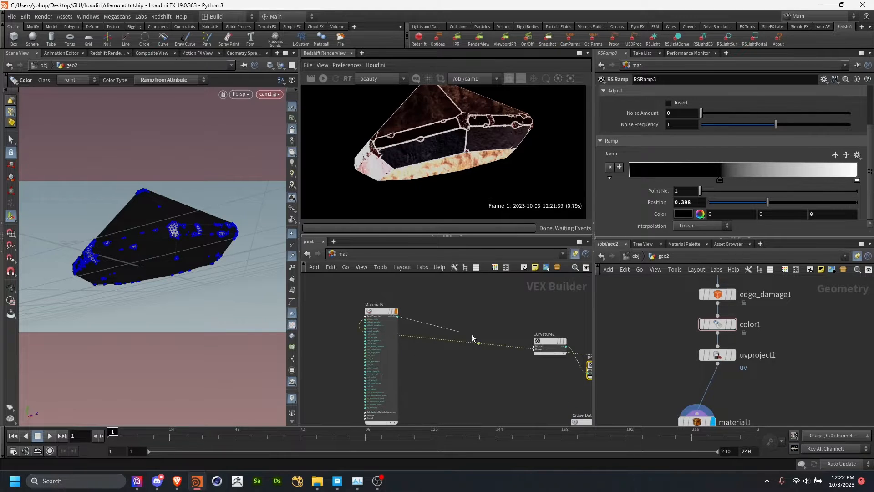
middle_click_drag(560, 370, 455, 402)
scroll(533, 382, "up", 4)
left_click(502, 373)
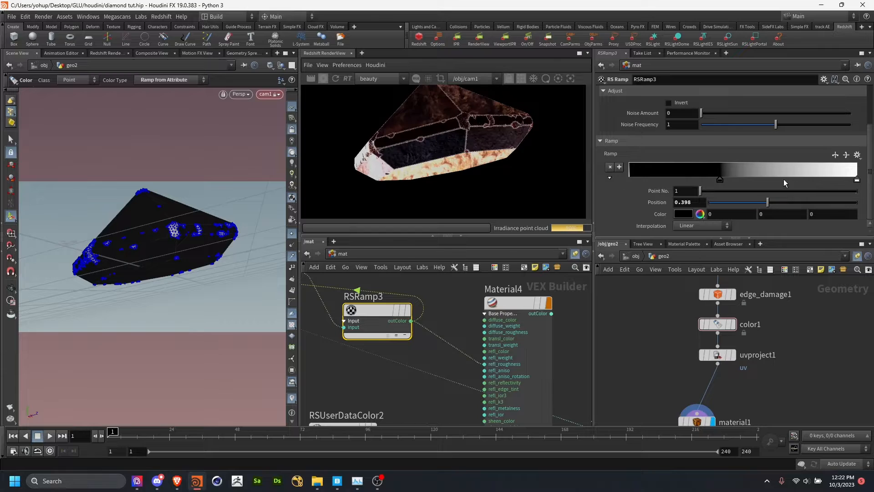
Tighten RSRamp3 by moving its black point to 0.484 and the white point close to it, coloring the latter 0.38 grey
left_click_drag(720, 179, 655, 182)
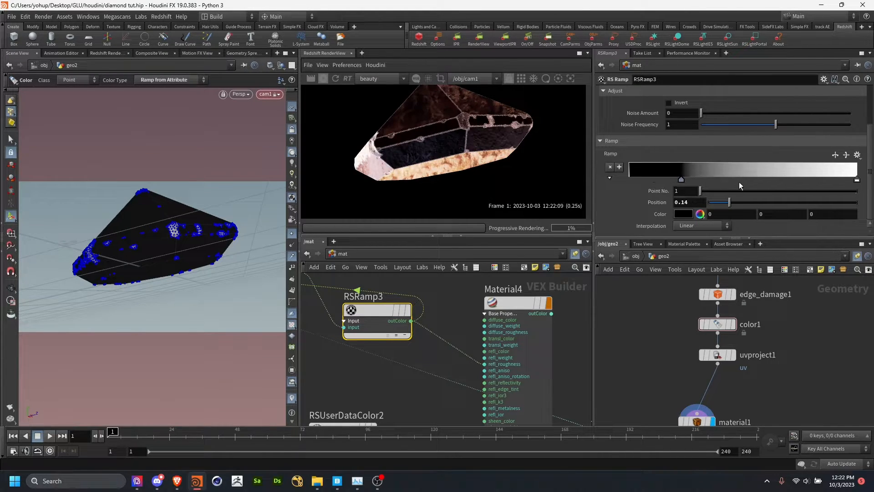
left_click_drag(681, 180, 740, 182)
left_click_drag(856, 179, 731, 201)
double_click(761, 181)
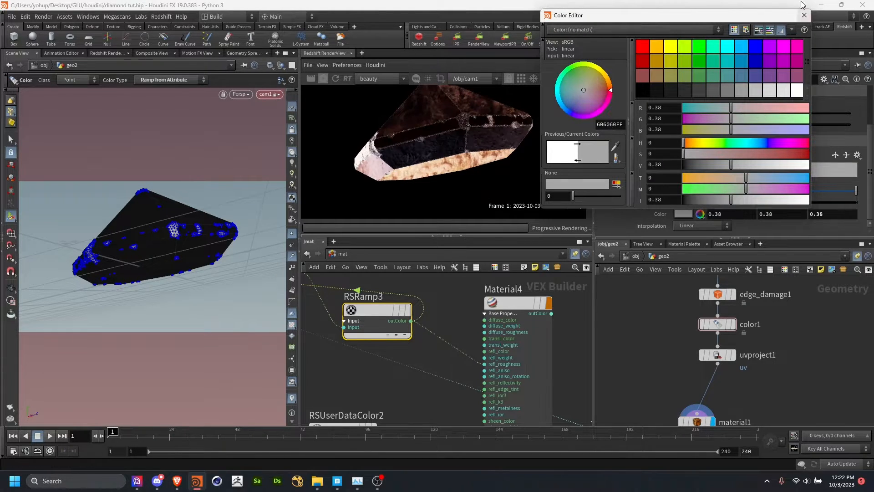
left_click(804, 15)
Set the color of RSRamp3's dark point at position 0.484 to 0.015 grey
double_click(742, 184)
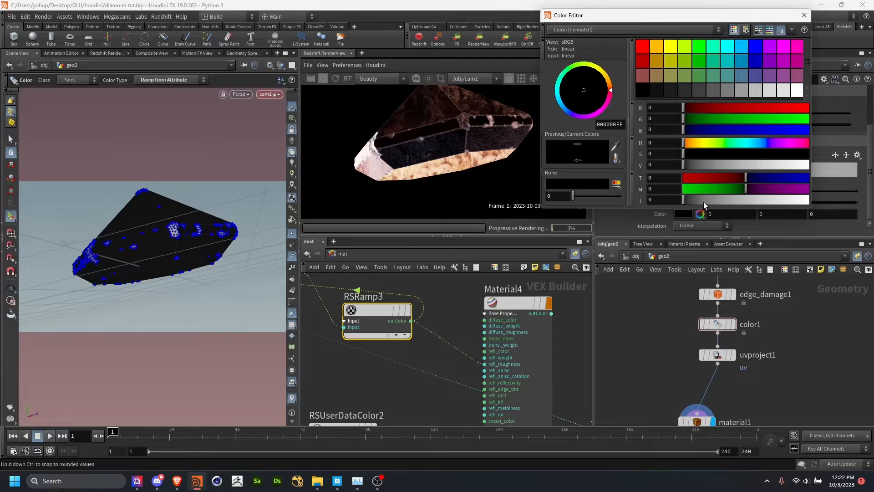
left_click_drag(703, 201, 669, 202)
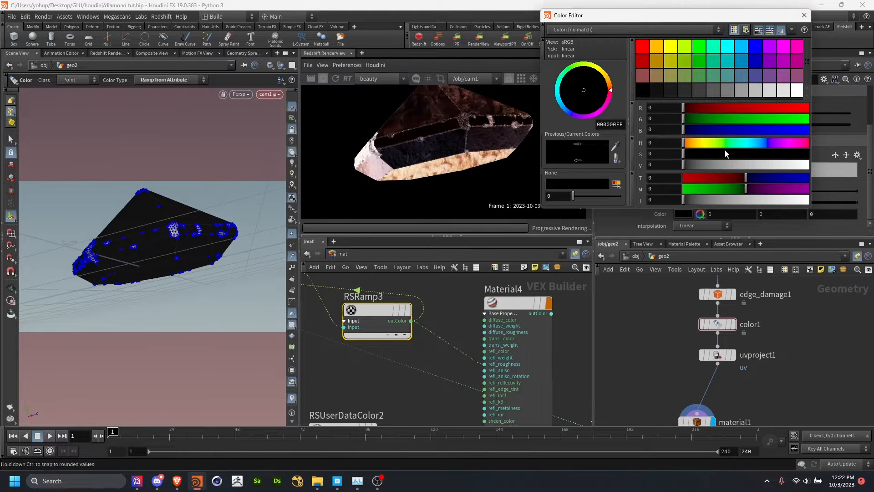
left_click(685, 200)
left_click(804, 15)
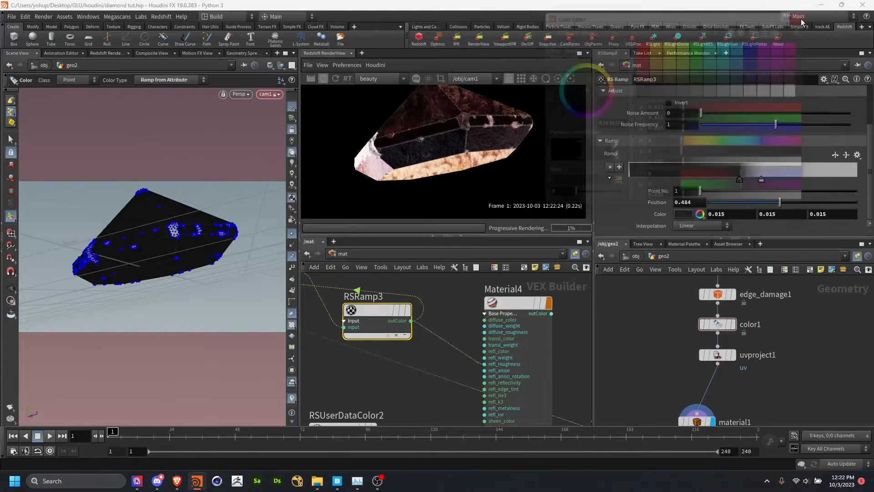
Save the scene, then remove the Material6 preview wires and reconnect Material4 to MaterialBlender2's baseColor
scroll(463, 333, "down", 2)
left_click_drag(408, 345, 417, 317)
scroll(452, 302, "down", 2)
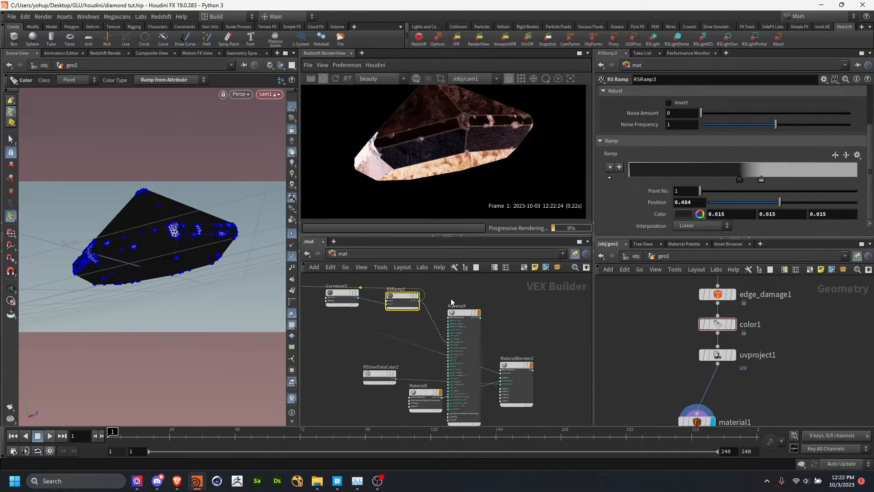
scroll(406, 297, "up", 2)
key("ctrl+s")
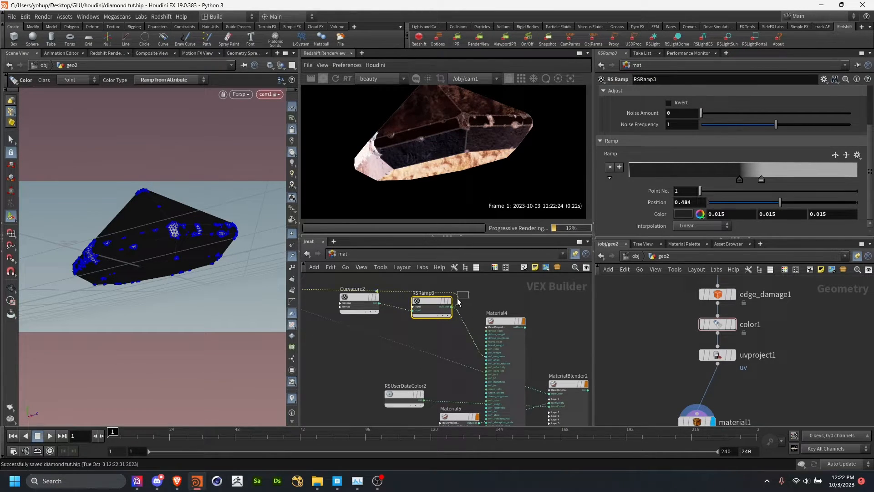
scroll(480, 327, "up", 2)
left_click_drag(487, 301, 525, 397)
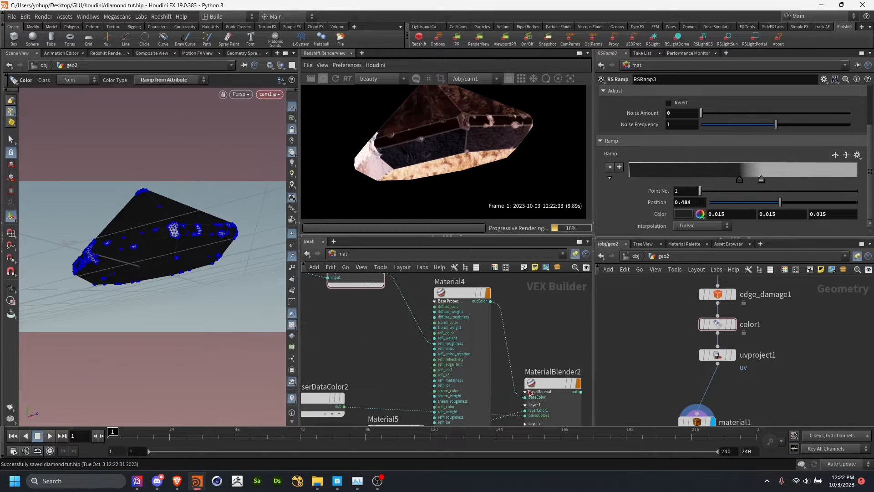
middle_click_drag(488, 315, 508, 389)
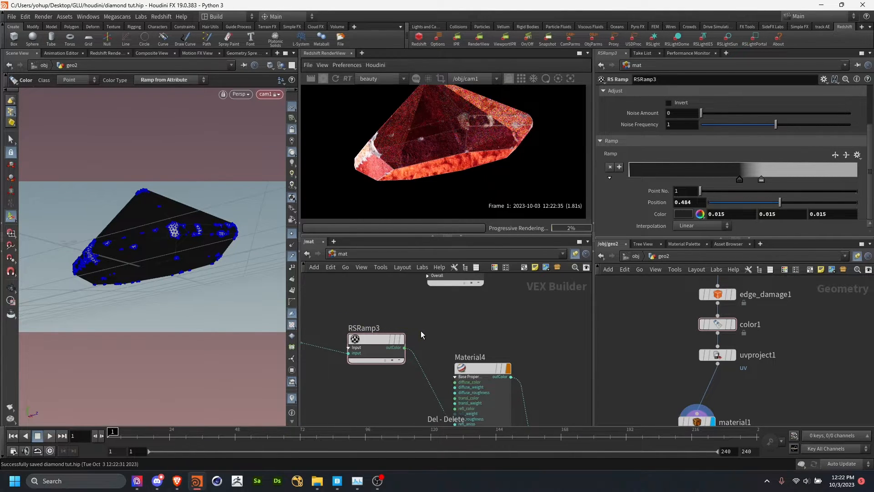
Examine the diamond's edge roughness up close in the render, using a render region moved over the damaged corner
scroll(426, 155, "up", 3)
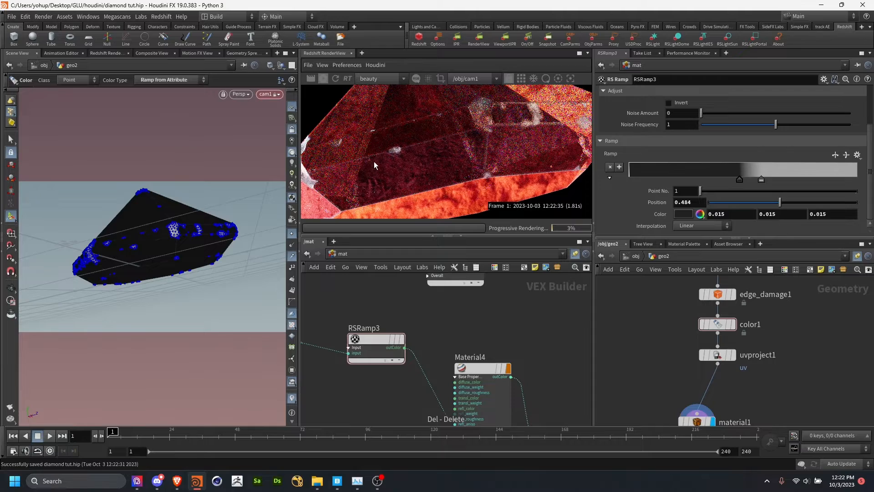
scroll(396, 150, "up", 3)
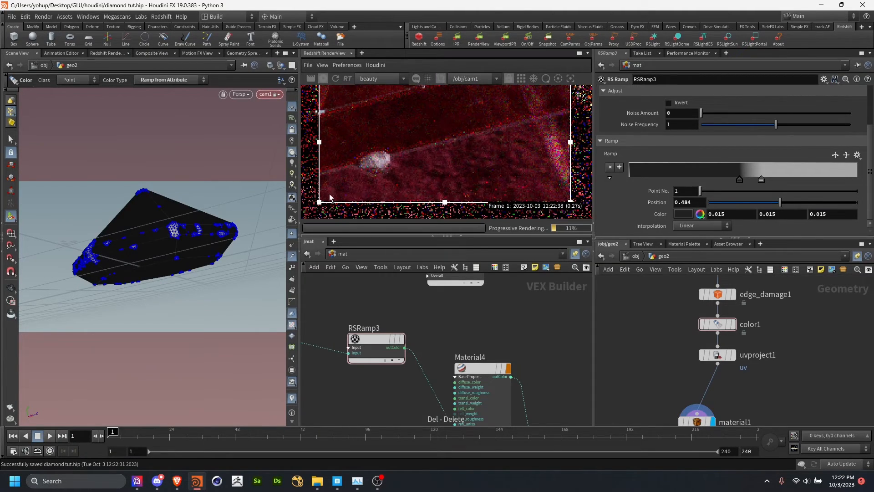
scroll(437, 145, "down", 5)
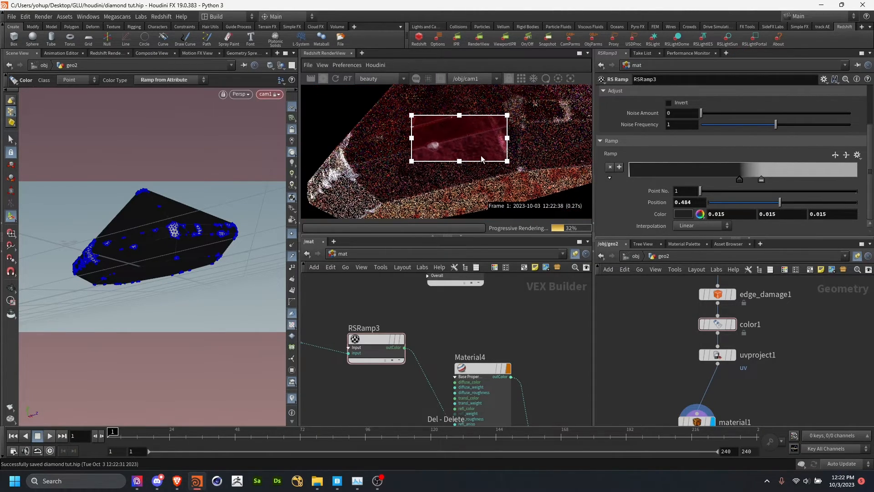
middle_click_drag(440, 163, 445, 130)
left_click_drag(425, 122, 299, 187)
middle_click_drag(343, 163, 421, 166)
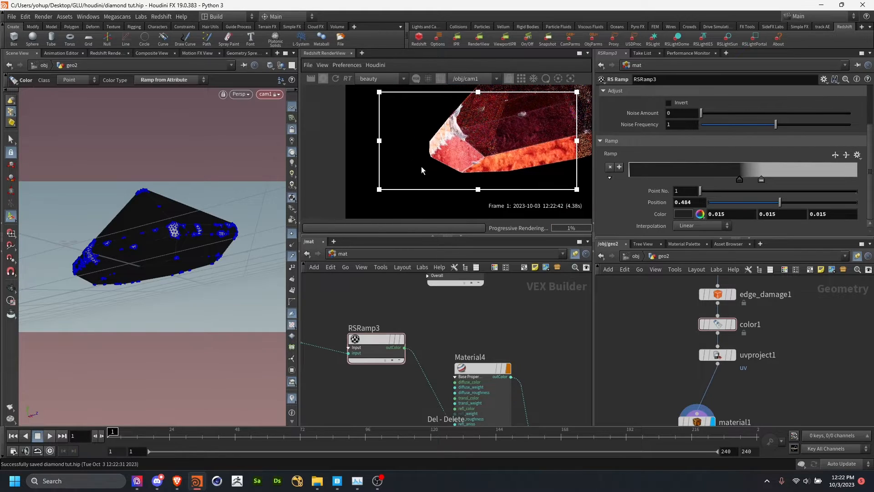
scroll(435, 153, "up", 2)
Move Material5 clear of Material4 in the network and set its reflection roughness to 0.248
scroll(492, 337, "down", 5)
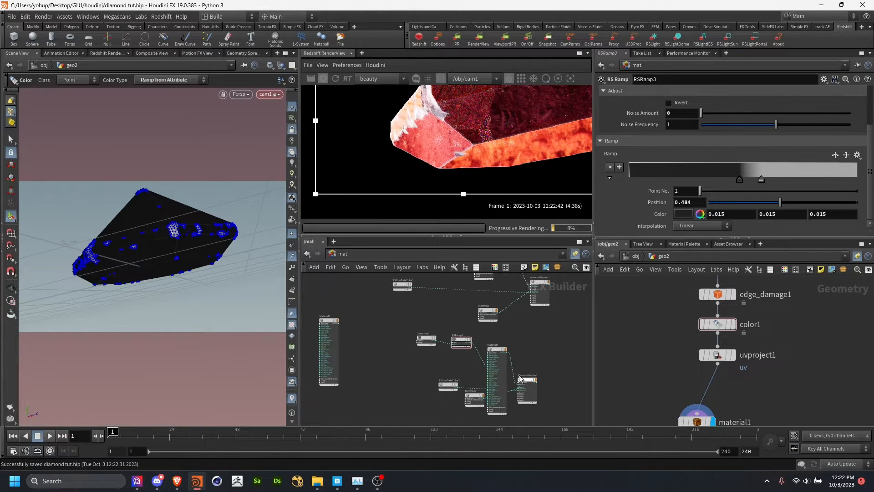
scroll(512, 318, "up", 3)
middle_click_drag(486, 393, 476, 354)
left_click_drag(416, 346, 399, 392)
scroll(723, 202, "down", 2)
left_click_drag(781, 201, 738, 201)
Orbit cam1 to show the diamond's pointed underside, turn off the render region and frame the whole diamond in the render
scroll(397, 182, "down", 6)
middle_click_drag(461, 157, 430, 177)
scroll(468, 175, "up", 1)
left_click_drag(160, 245, 174, 207, "alt")
left_click(441, 79)
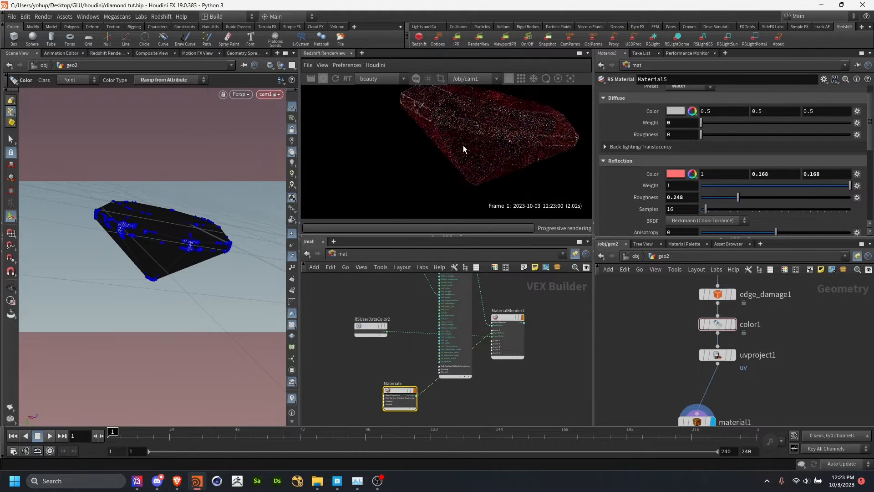
scroll(463, 145, "down", 1)
middle_click_drag(461, 136, 415, 141)
scroll(406, 134, "up", 2)
scroll(403, 135, "down", 1)
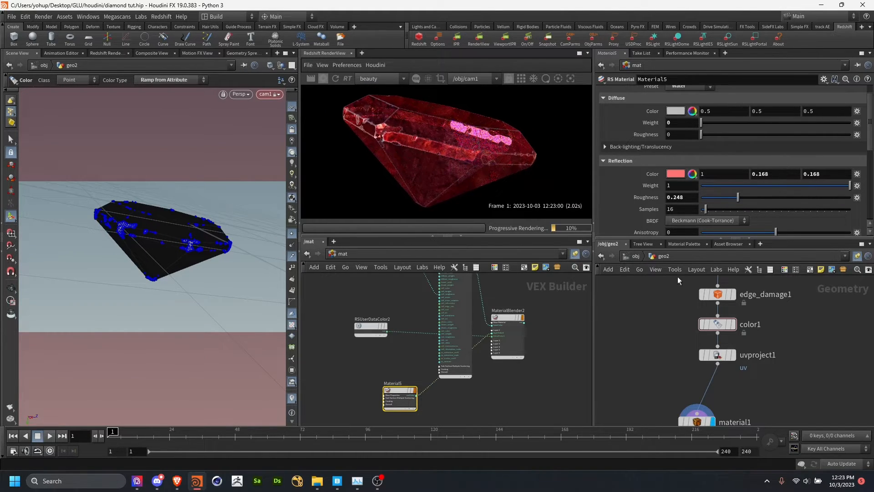
Go up to the object level and move the rslightdome1 node away from rslightdome2
left_click(634, 257)
middle_click_drag(793, 354, 754, 315)
scroll(754, 317, "down", 3)
scroll(699, 367, "up", 3)
middle_click_drag(707, 351, 660, 402)
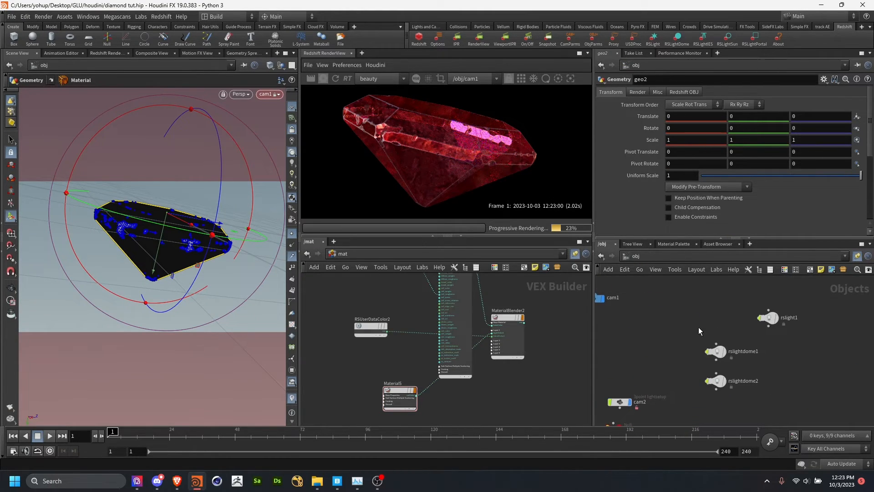
left_click_drag(716, 351, 690, 338)
left_click_drag(690, 314, 685, 308)
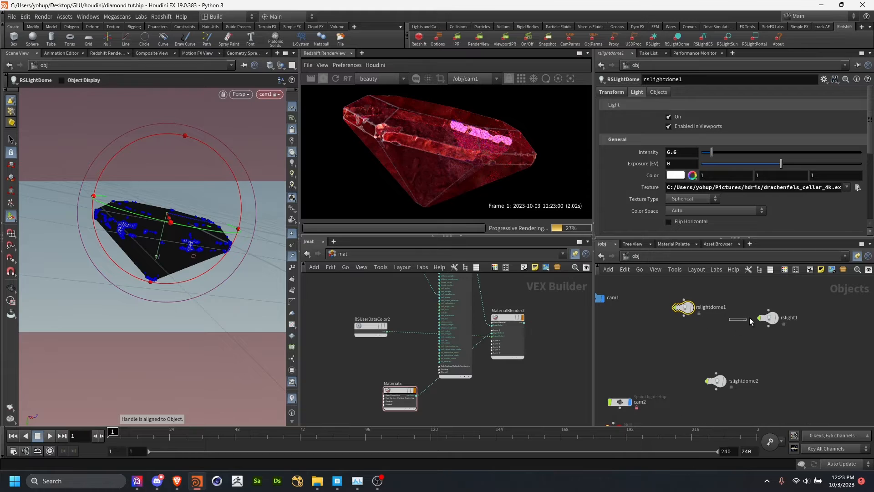
Turn rslightdome1 off and back on to compare its contribution to the render
left_click(769, 317)
left_click(717, 380)
left_click(684, 308)
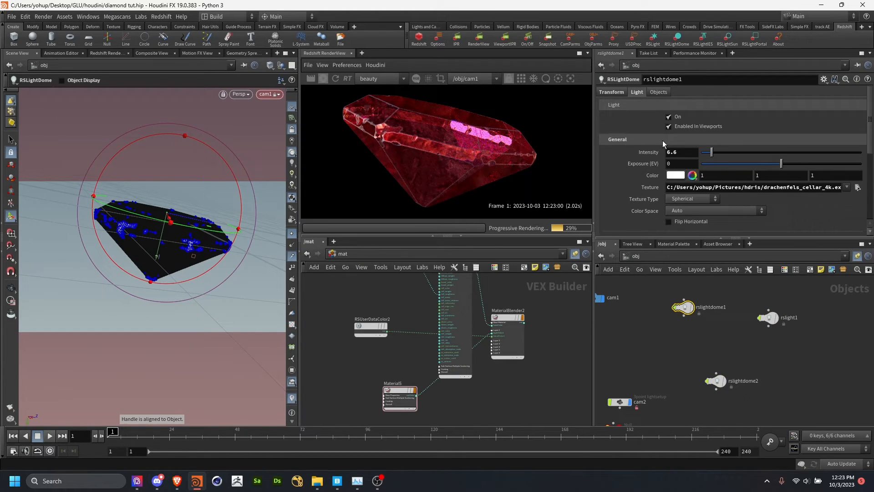
left_click(668, 117)
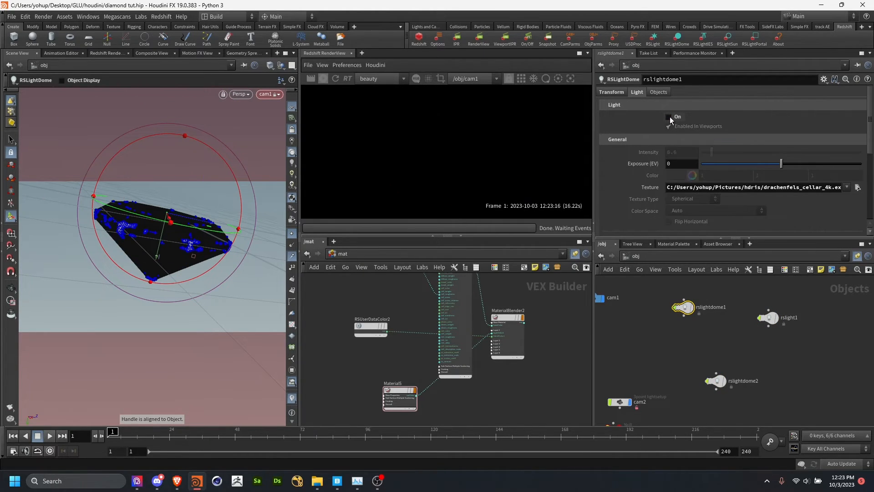
left_click(668, 117)
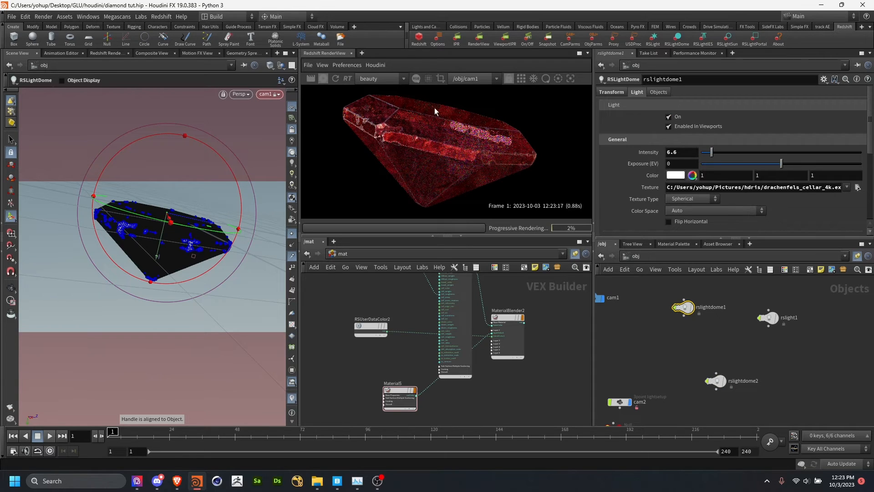
Select the Backlight, Front_Left and Front_Surface lights and turn all three on
scroll(774, 311, "down", 4)
scroll(740, 352, "up", 5)
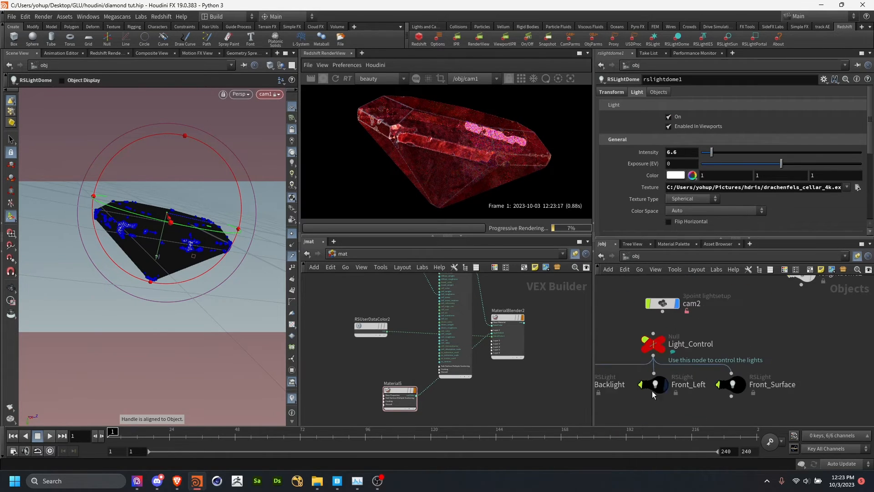
scroll(681, 410, "down", 2)
middle_click_drag(651, 410, 700, 390)
left_click_drag(632, 395, 837, 357)
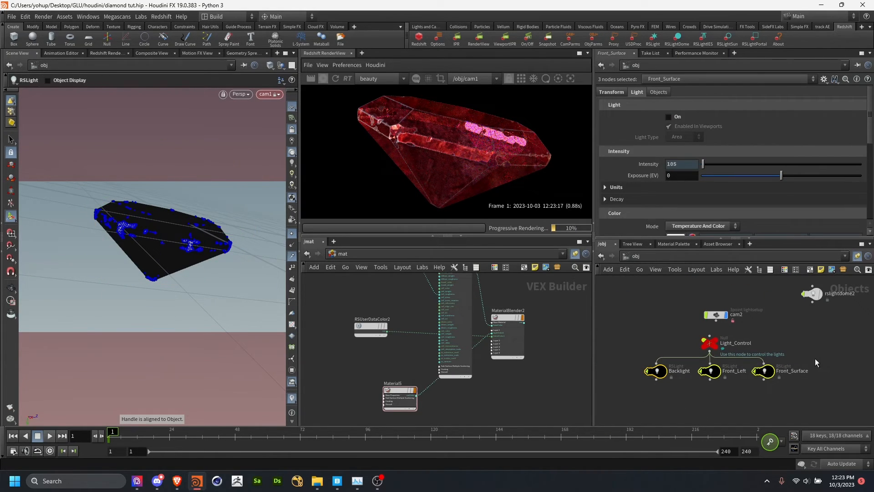
left_click(669, 117)
Select the rslightdome2 light and bring up its light settings
middle_click_drag(818, 310, 682, 365)
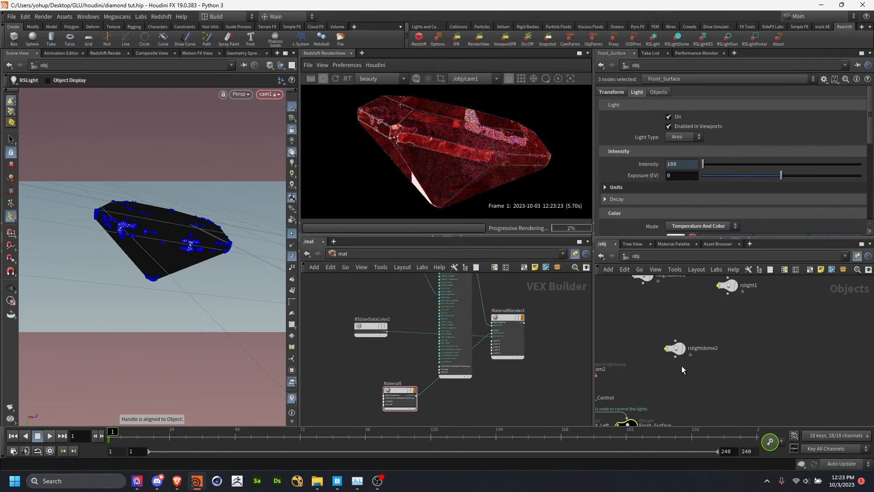
left_click(676, 357)
left_click_drag(706, 432, 710, 430)
key("Escape")
left_click_drag(722, 372, 669, 337)
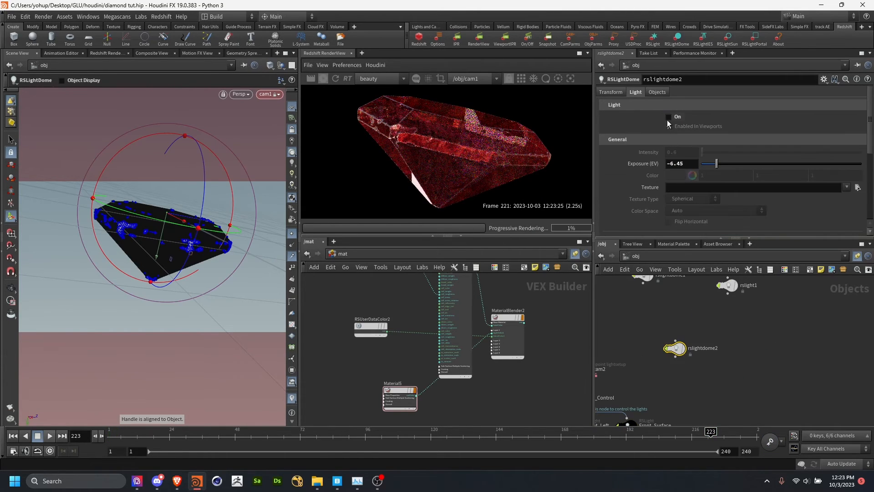